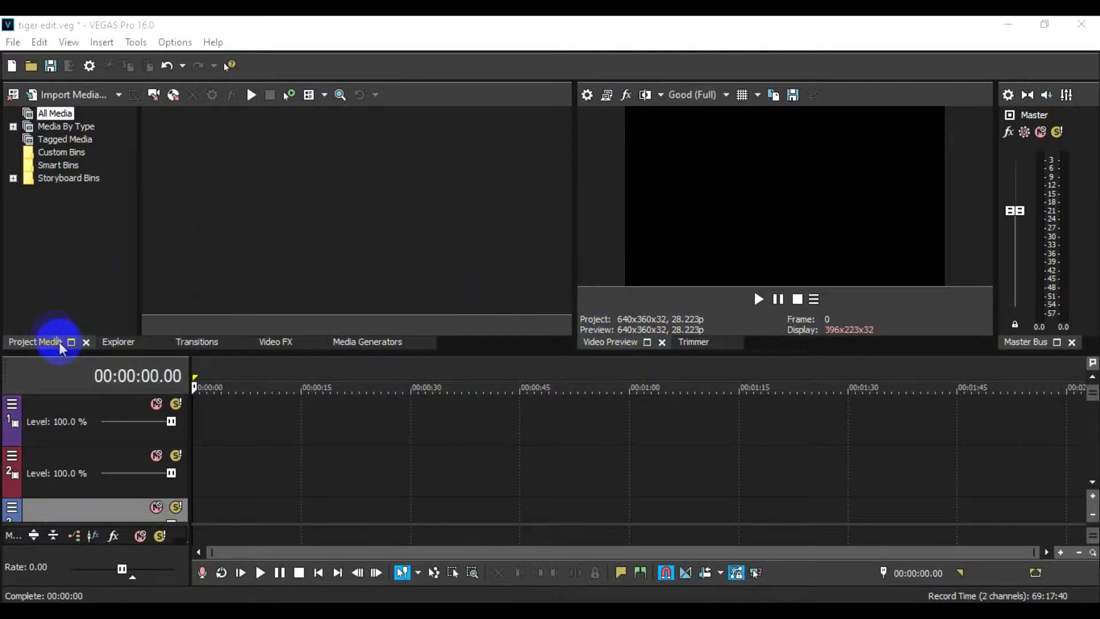
Step: Import the video SaberZ - Mandragora (Original Mix) from the Video song\dancing song folder on Local Disk (E:) into the project media
left_click(89, 96)
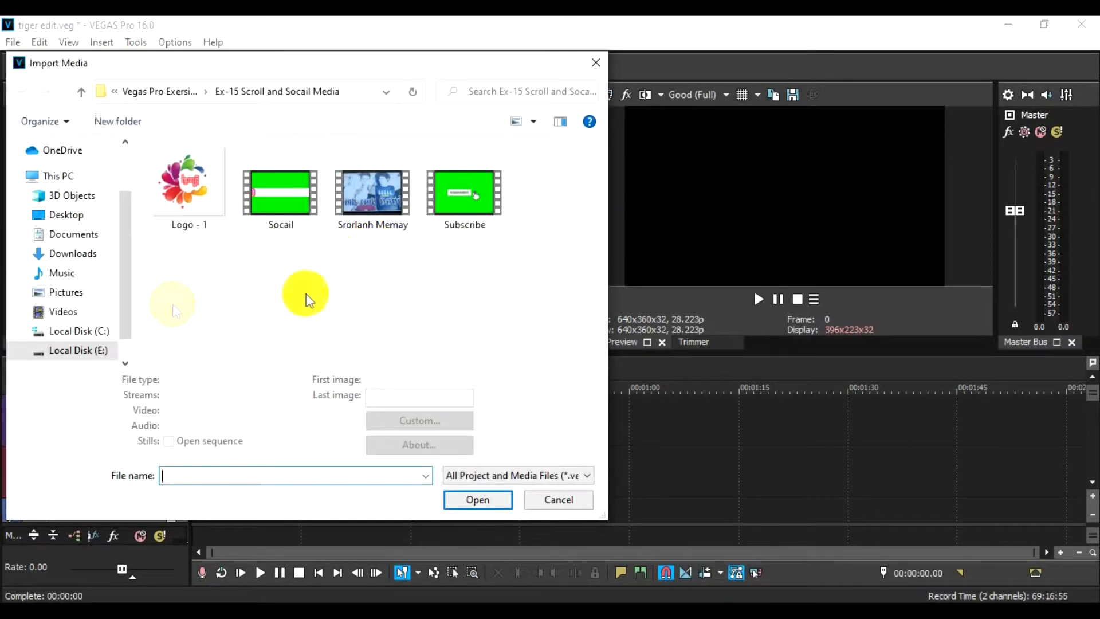
left_click(92, 349)
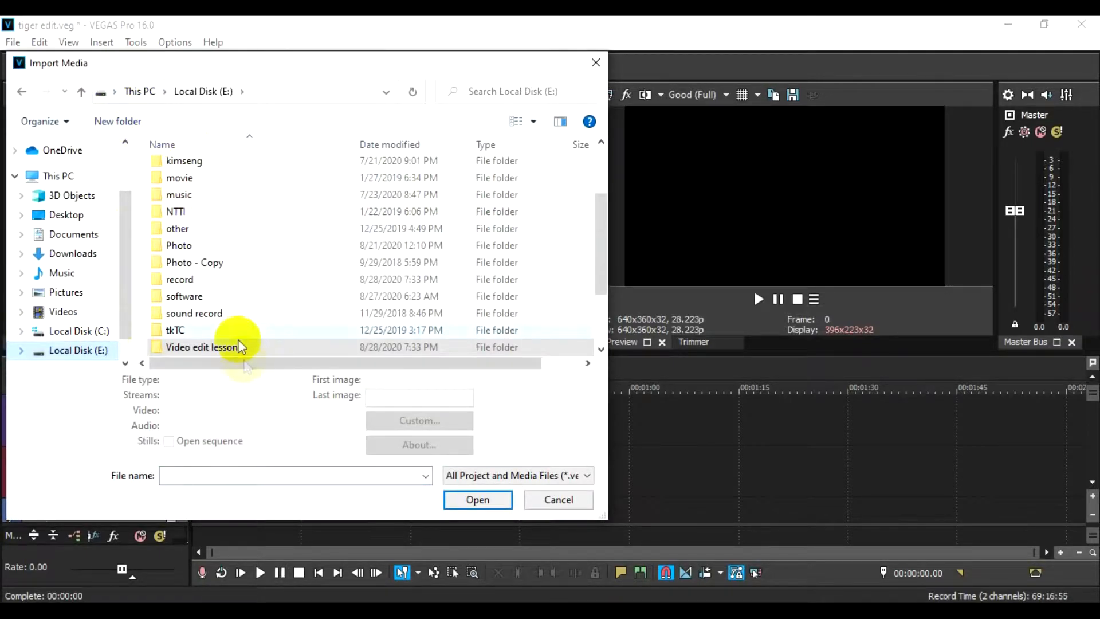
scroll(258, 338, "down", 2)
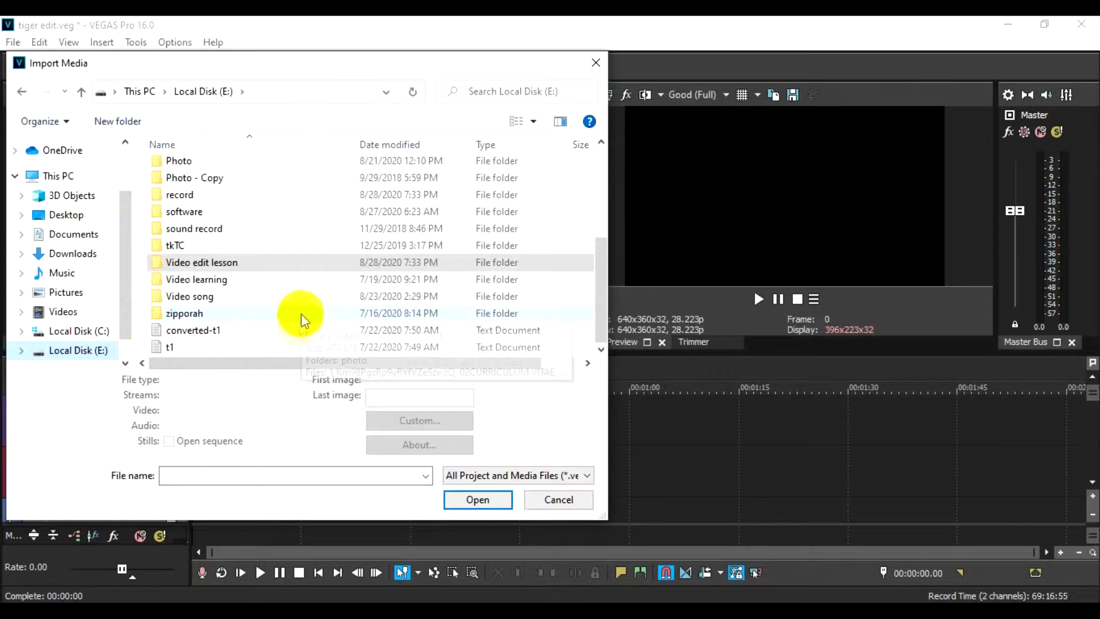
double_click(231, 297)
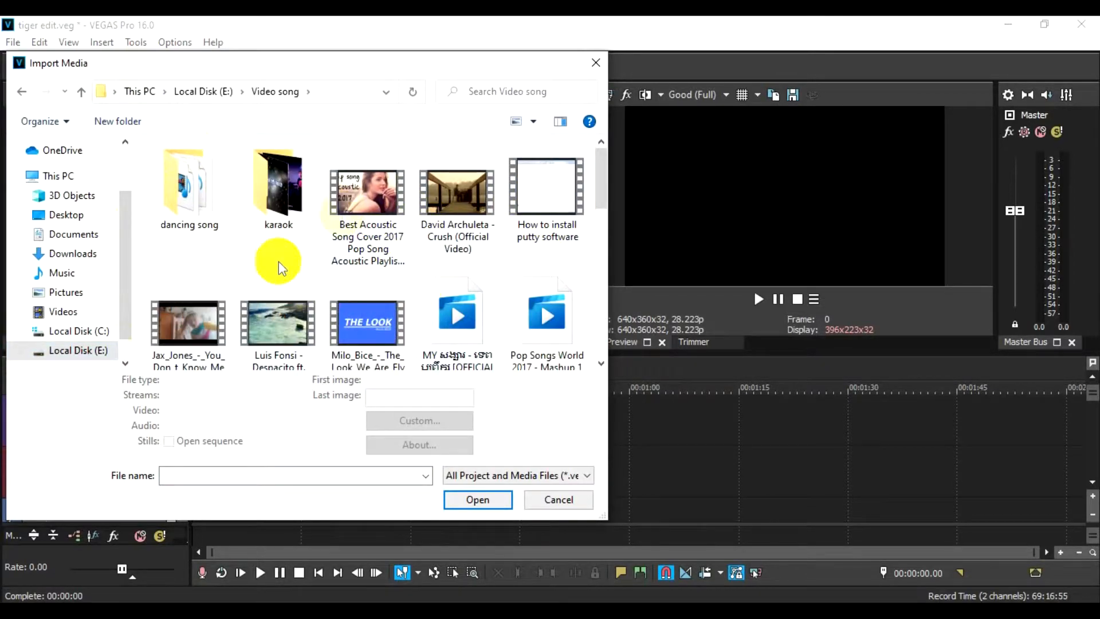
scroll(481, 304, "down", 3)
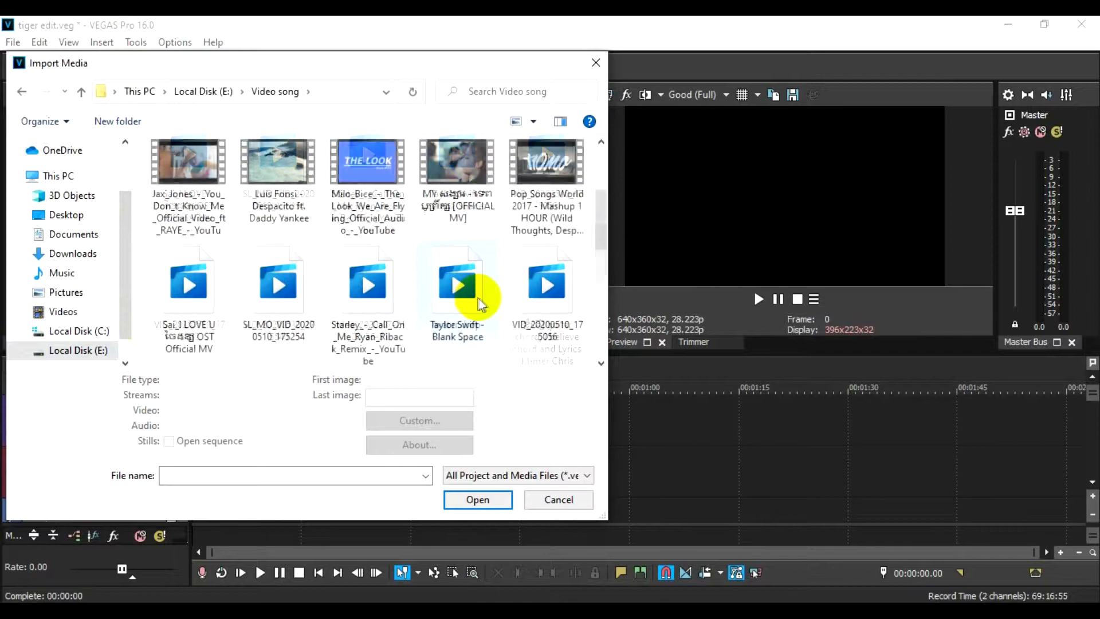
scroll(481, 303, "down", 3)
scroll(285, 275, "up", 6)
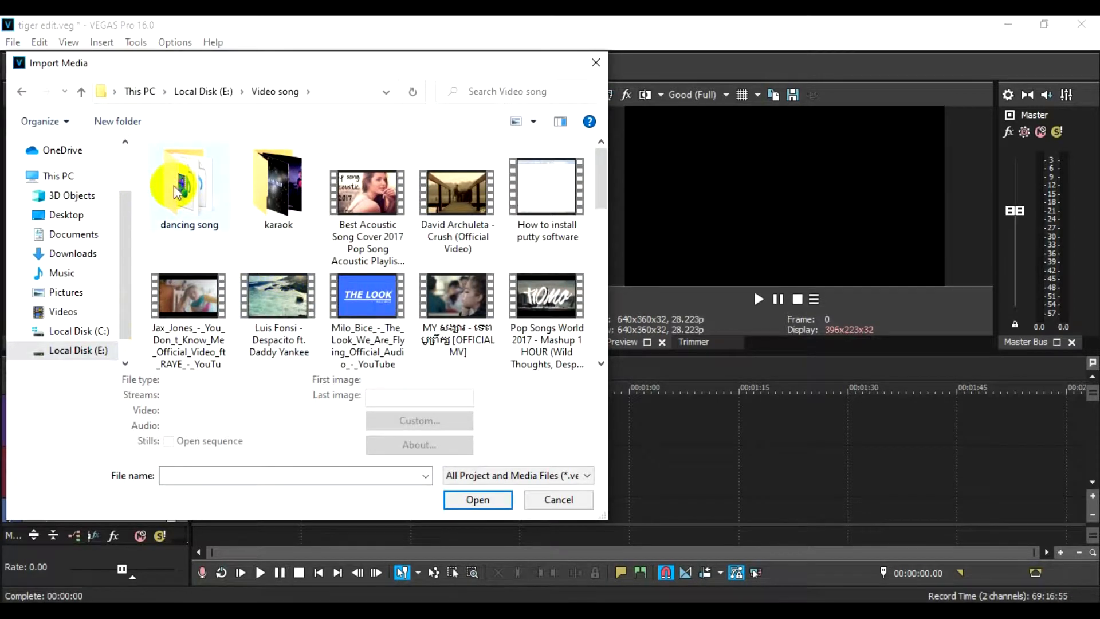
double_click(176, 193)
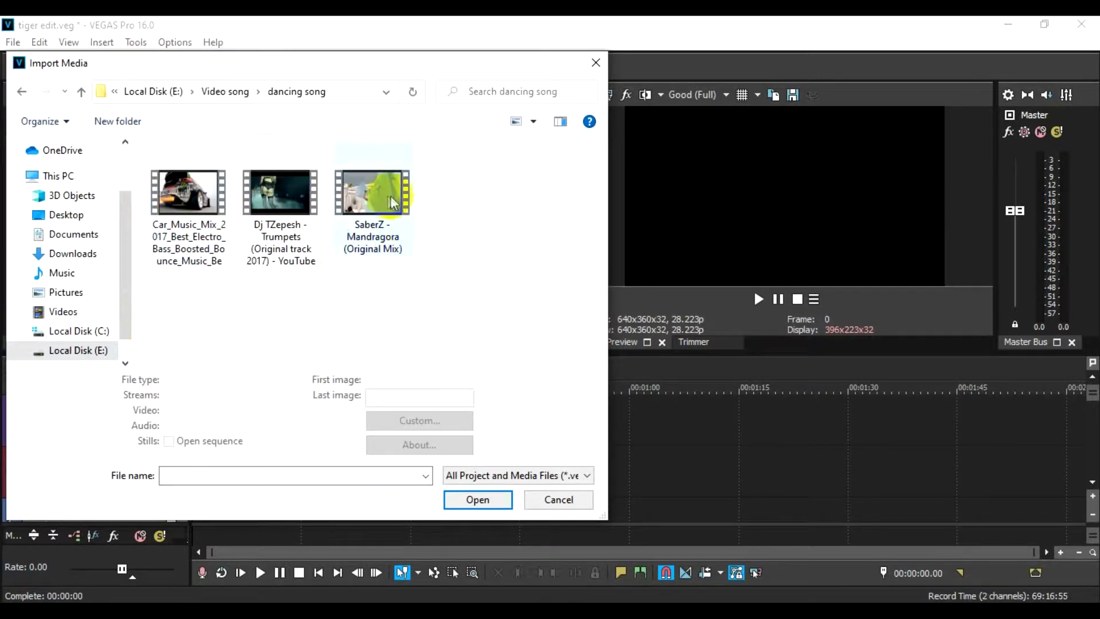
left_click(379, 198)
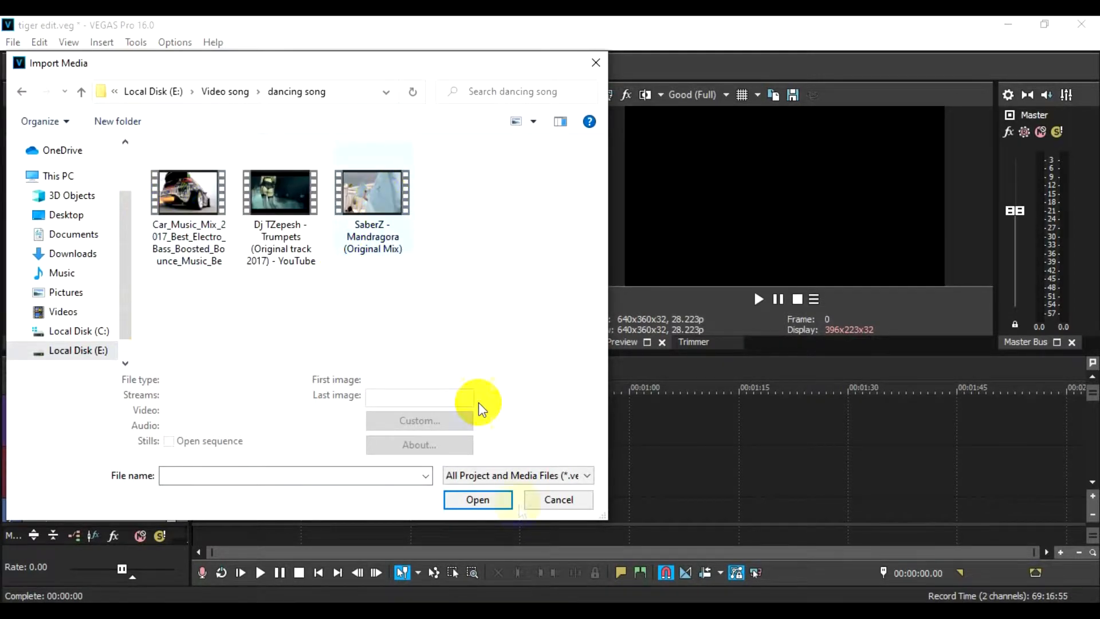
left_click(480, 518)
Step: Place the imported SaberZ - Mandragora clip at the start of the timeline and match the project video settings to it
left_click(212, 166)
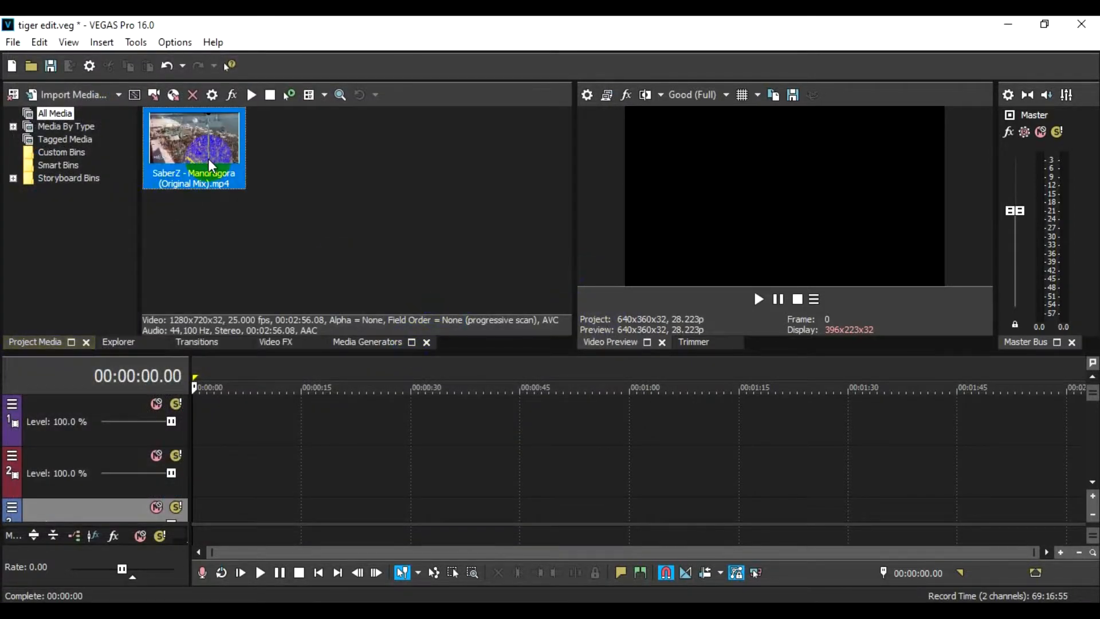
left_click(400, 145)
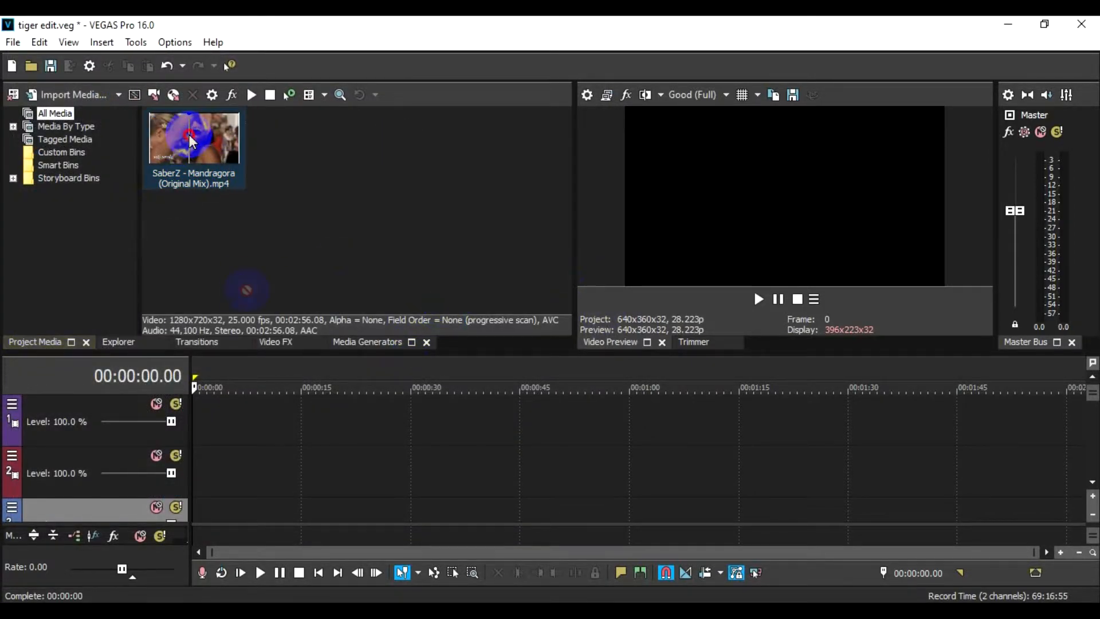
left_click_drag(192, 142, 188, 431)
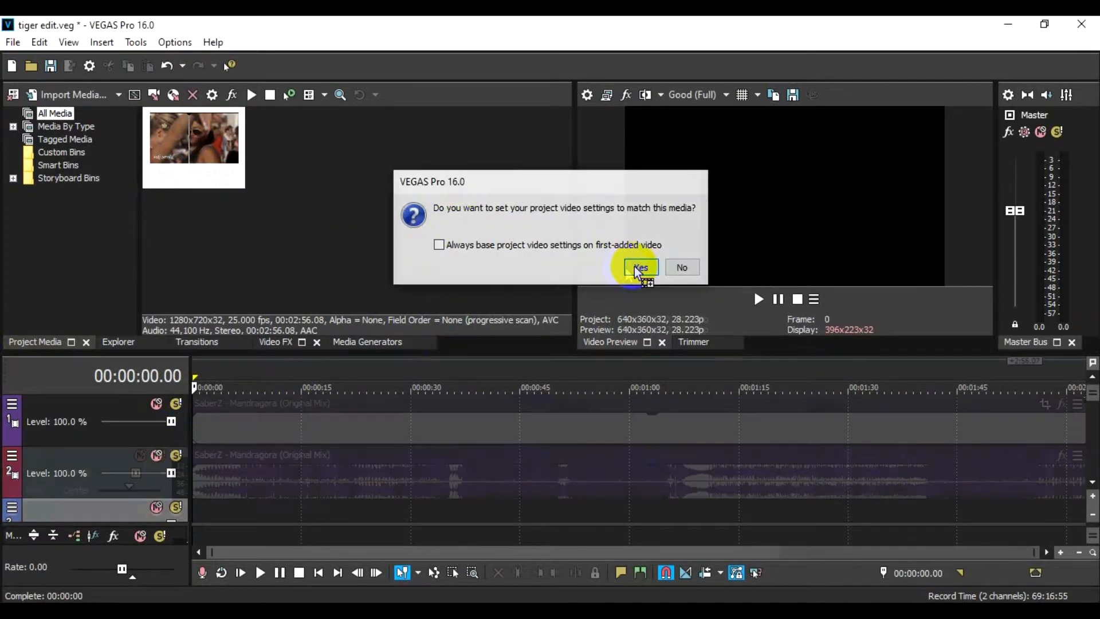
left_click(638, 268)
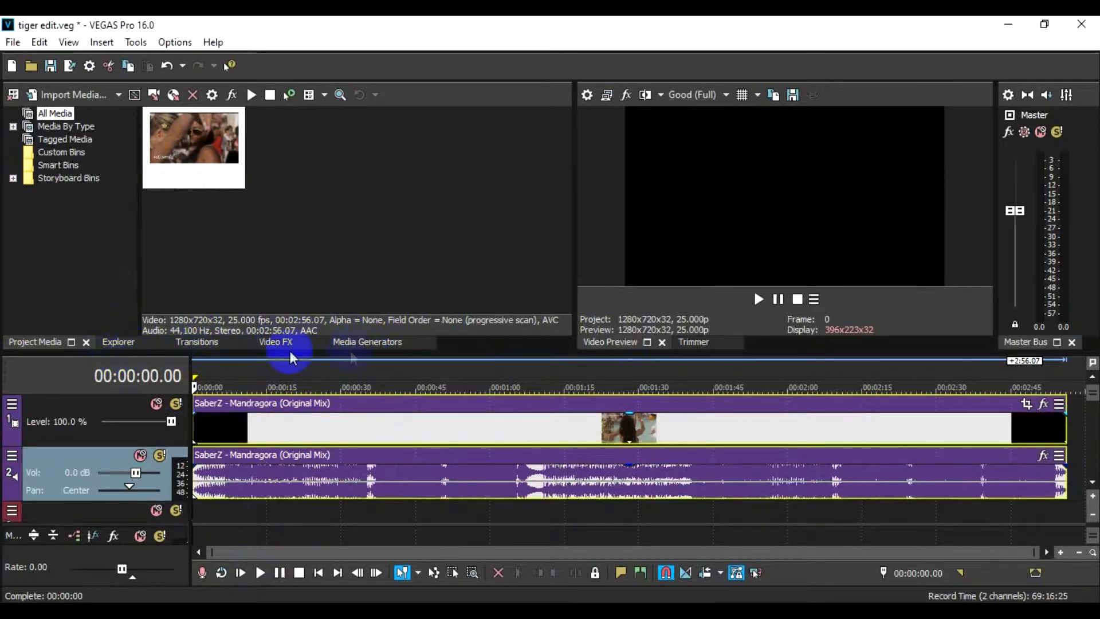
Step: Add a (Legacy) Text title with the Solid Background preset at the timeline start, on a new track above the video
left_click(366, 343)
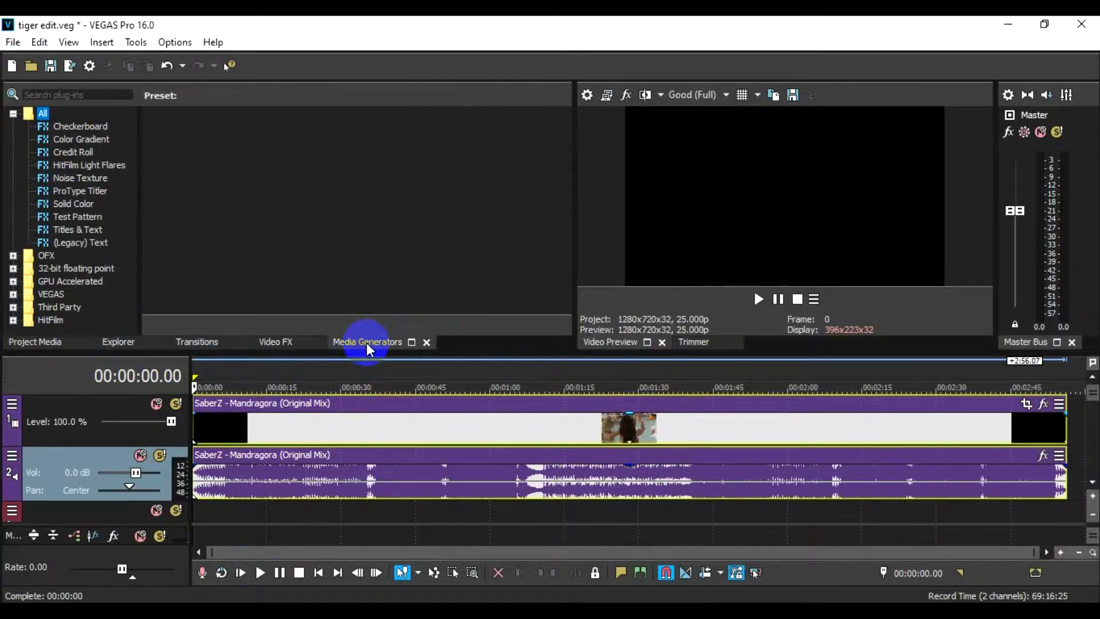
left_click(84, 242)
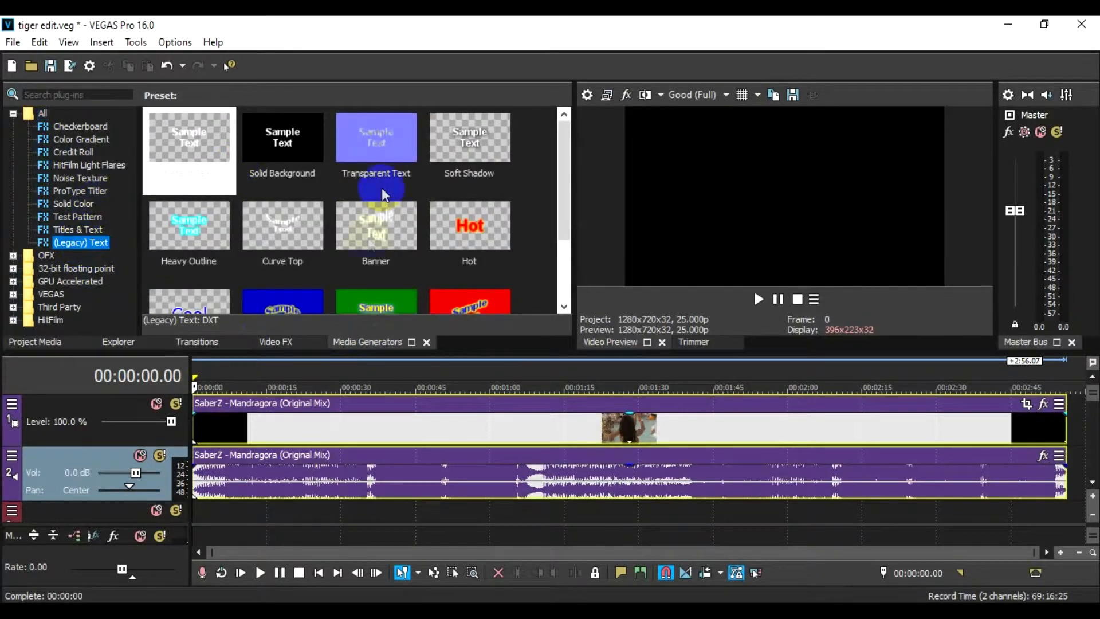
scroll(347, 221, "down", 2)
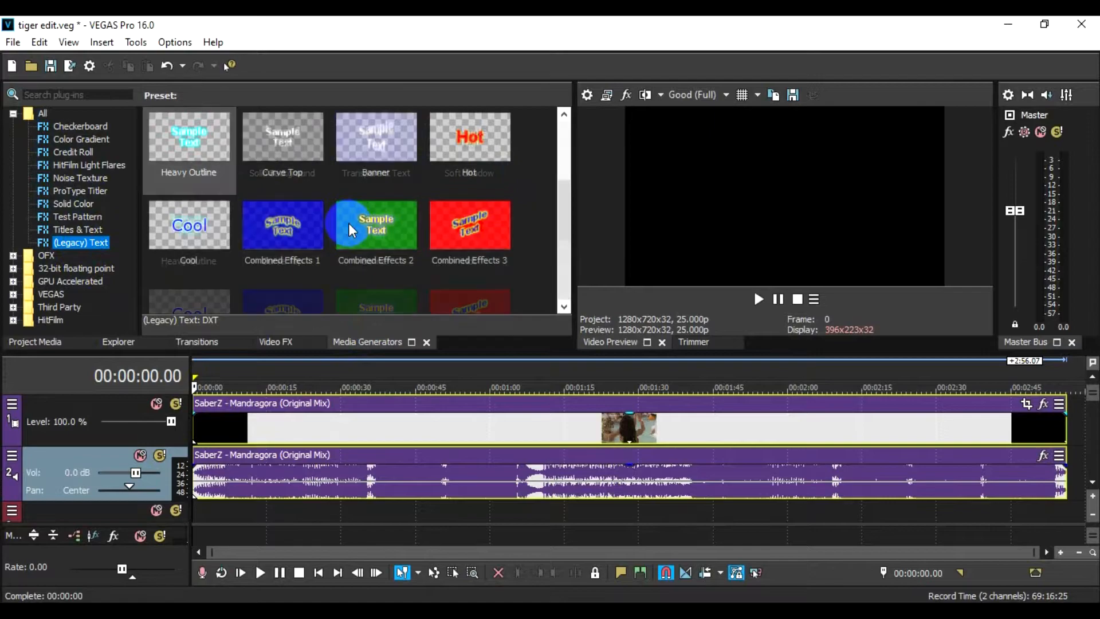
scroll(351, 224, "up", 2)
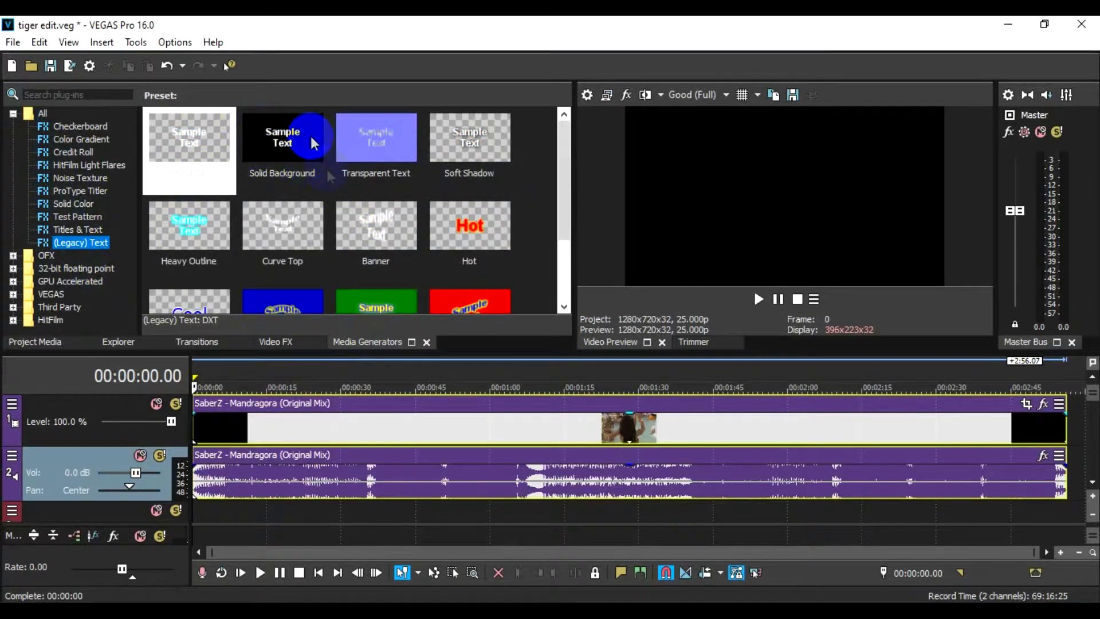
left_click(277, 150)
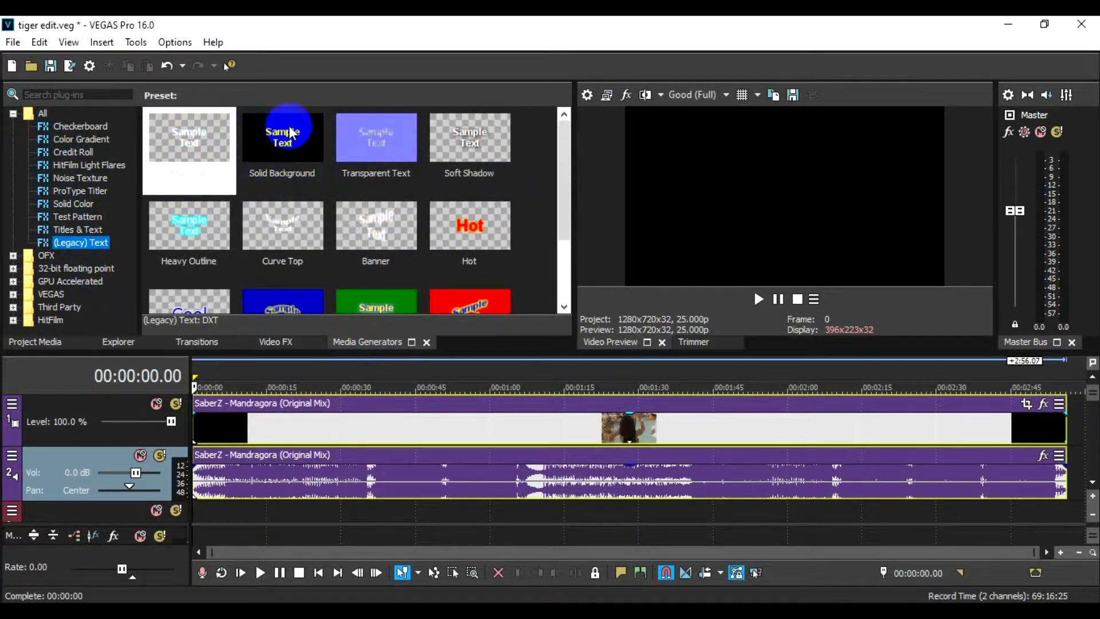
left_click_drag(292, 133, 249, 387)
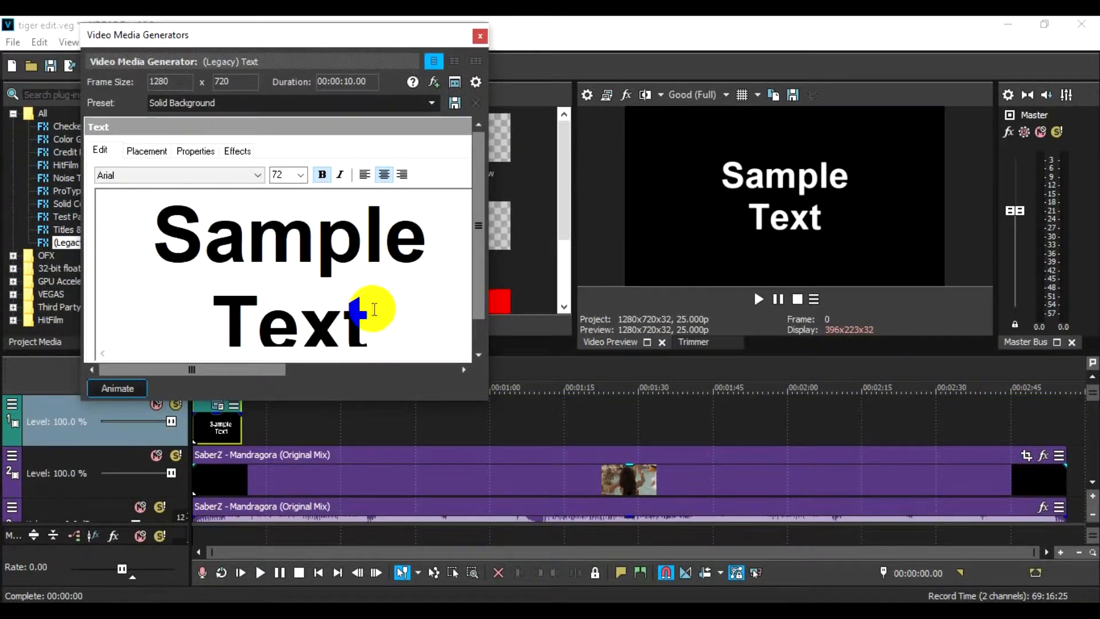
Step: Replace the sample text of the title with the first name in capital letters
left_click(372, 308)
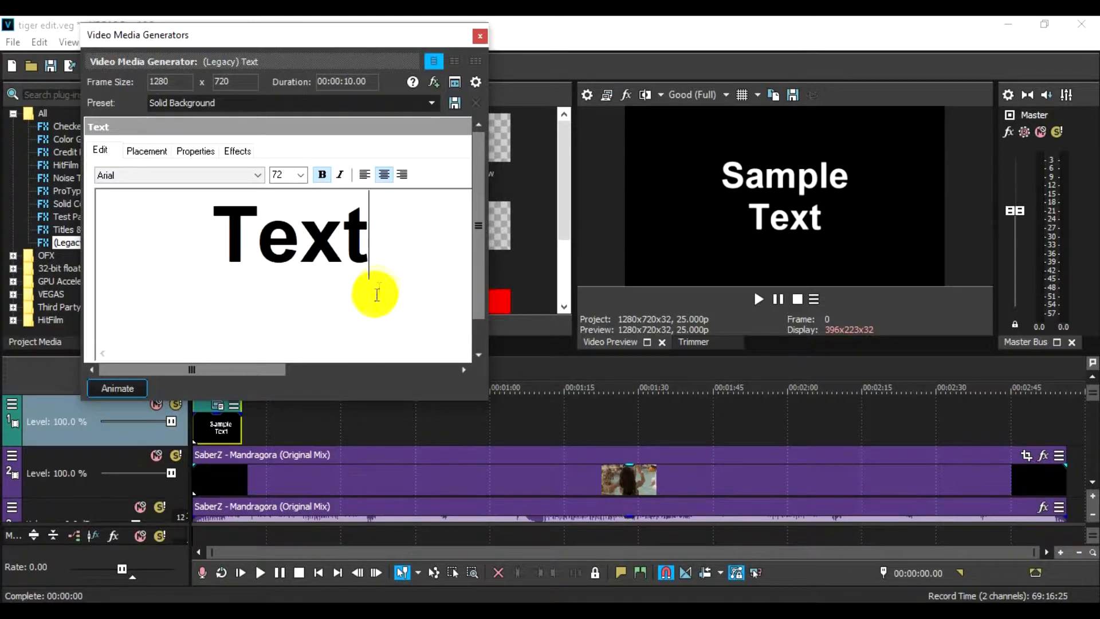
key("ctrl+a")
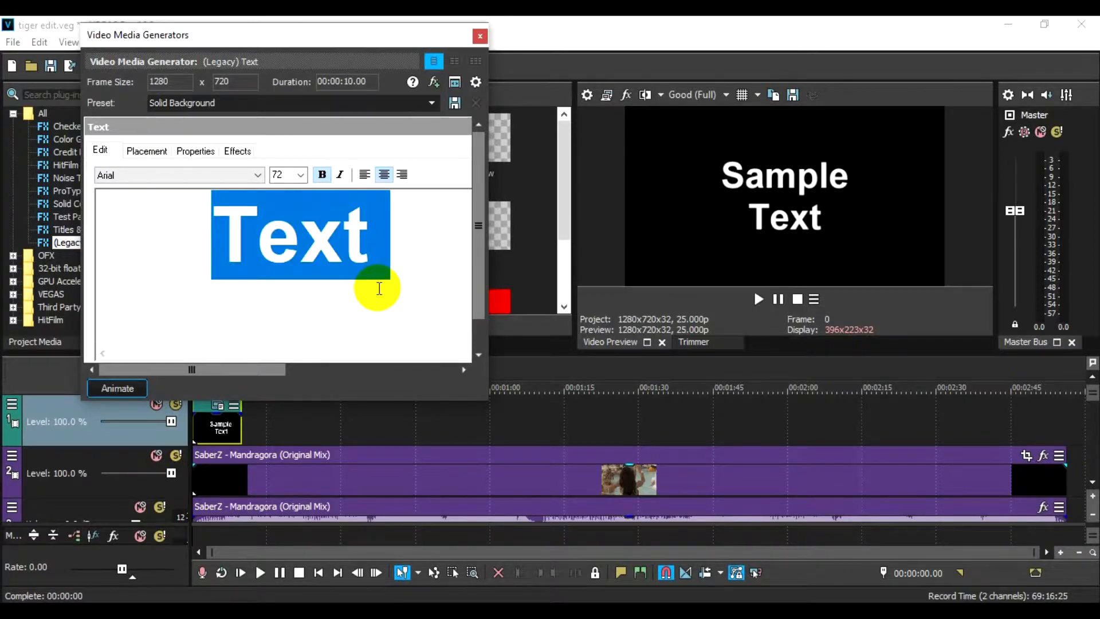
type("jA")
key("BackSpace")
key("BackSpace")
type("A")
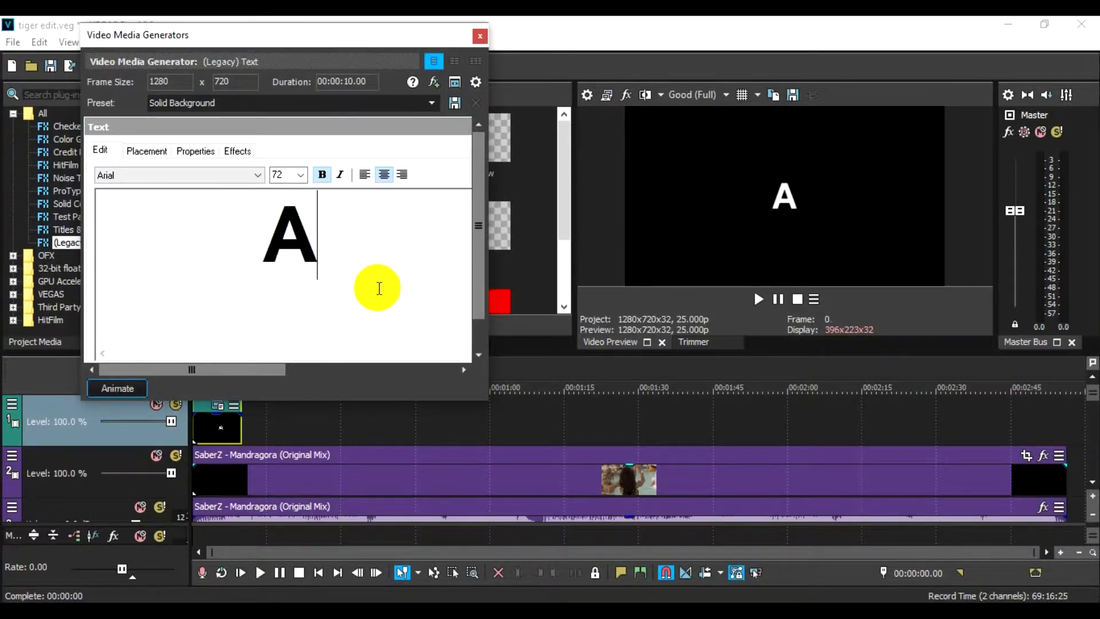
type("n")
key("BackSpace")
type("NDREW")
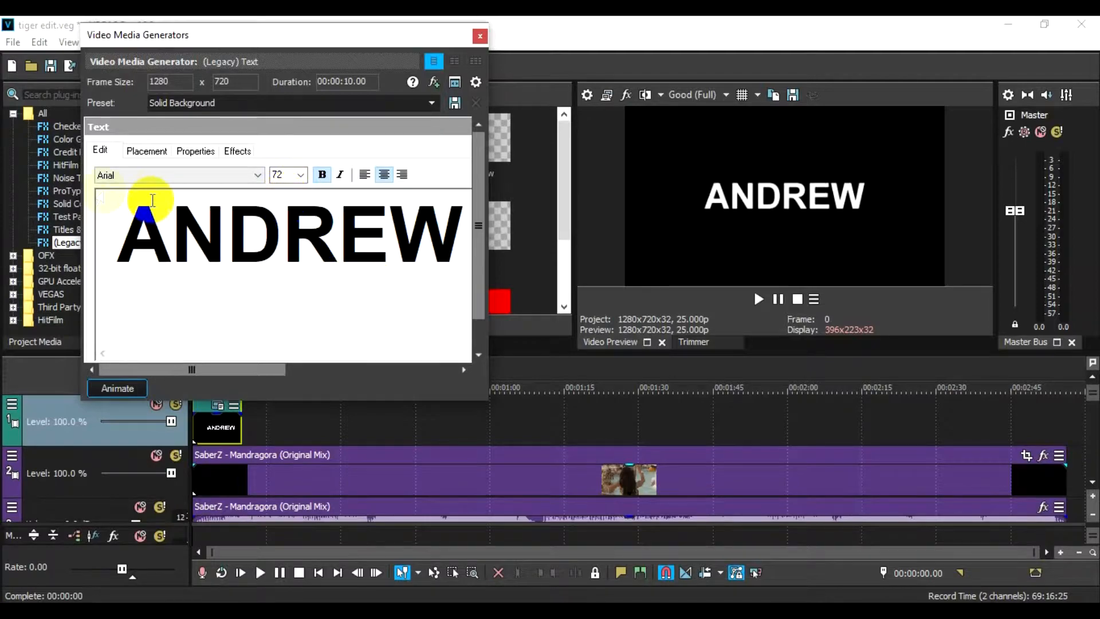
Step: Shift the title slightly upward to about X -0.027, Y -0.118 and reset its placement to Center
left_click(148, 152)
left_click_drag(198, 280, 198, 263)
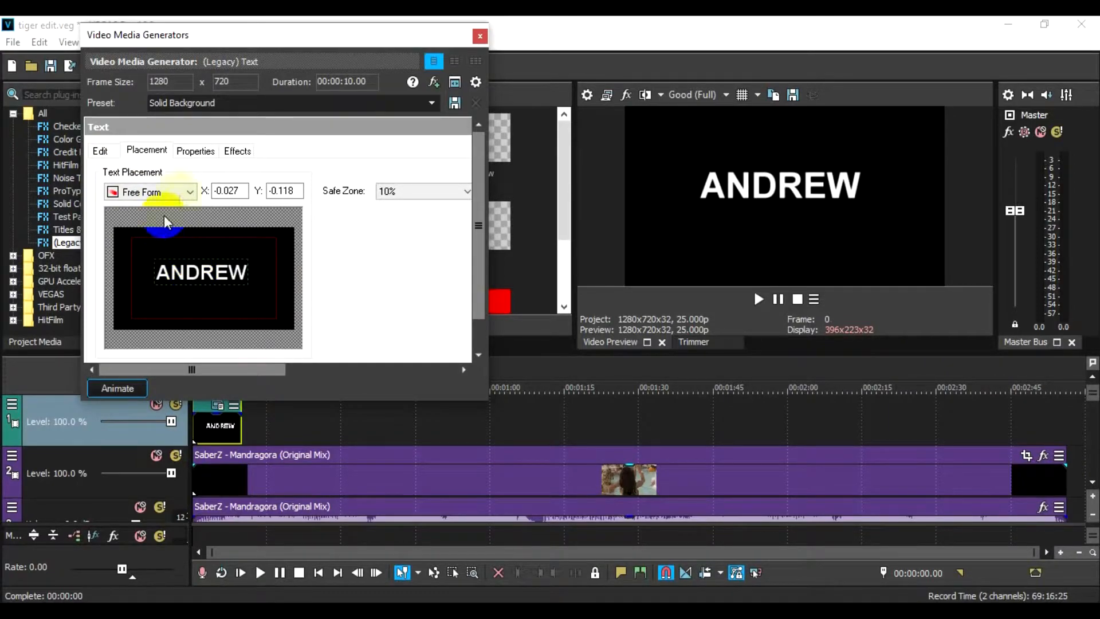
left_click(188, 193)
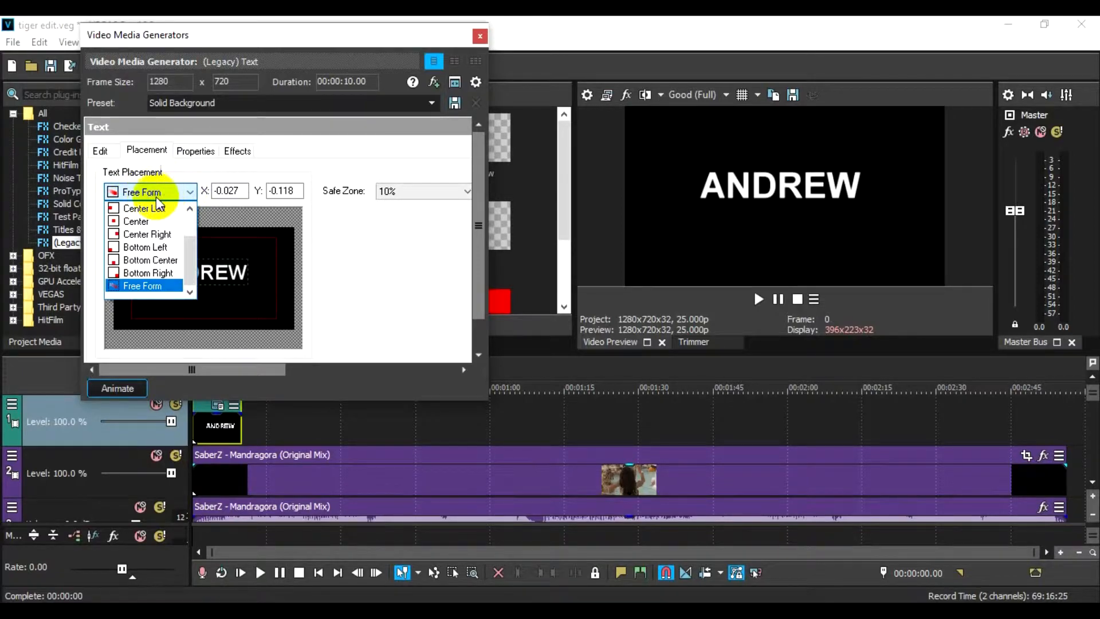
left_click(136, 225)
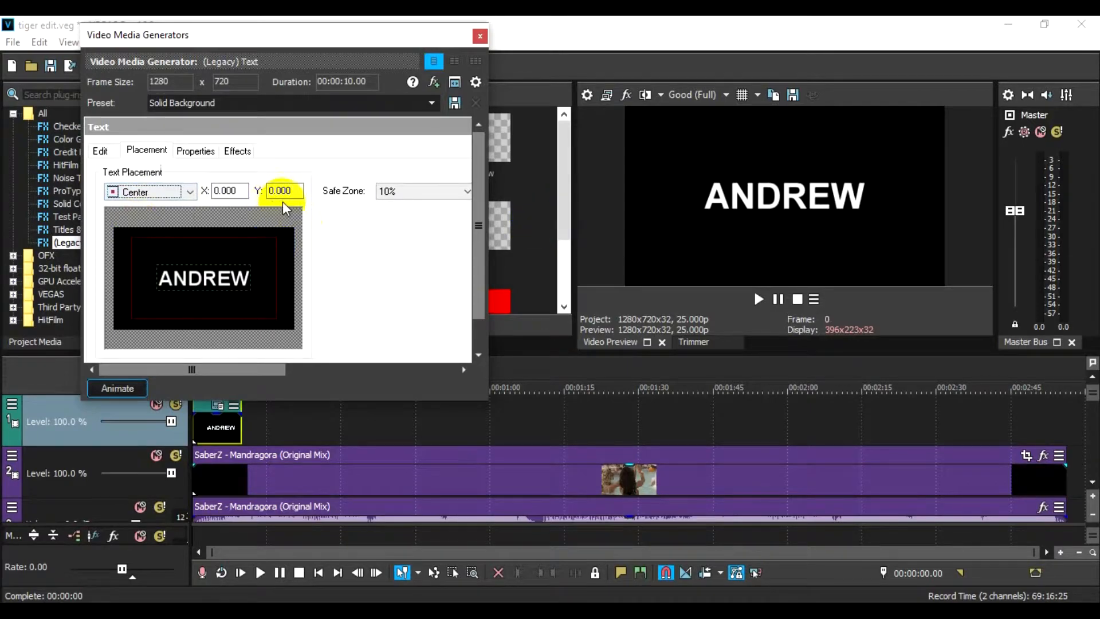
left_click(202, 152)
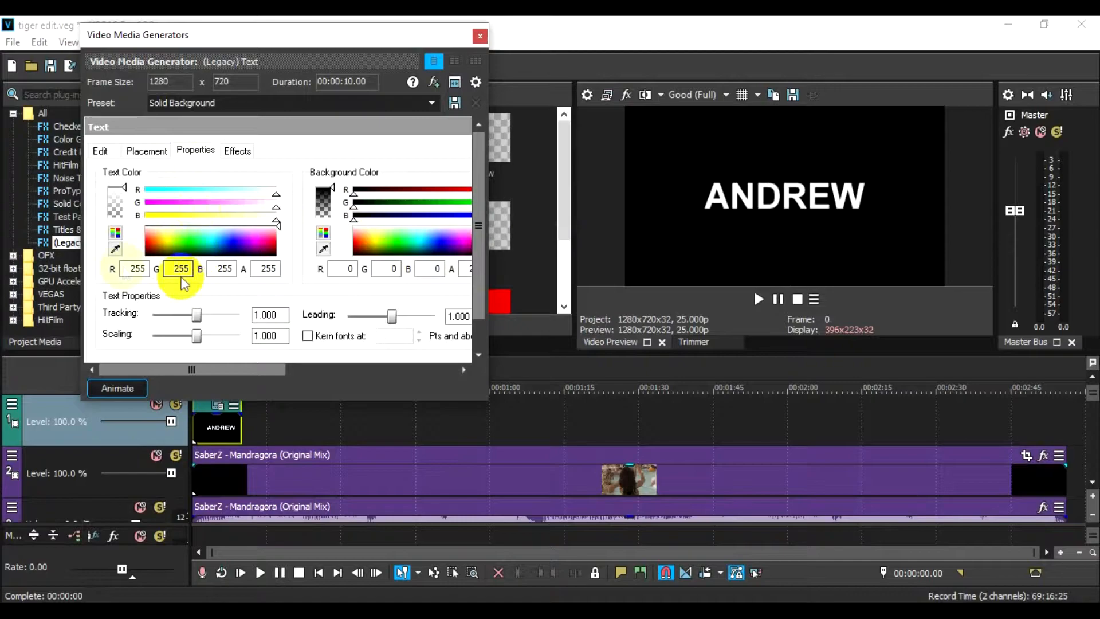
mouse_move(124, 188)
left_mouse_down()
mouse_move(132, 245)
mouse_move(141, 185)
left_mouse_up()
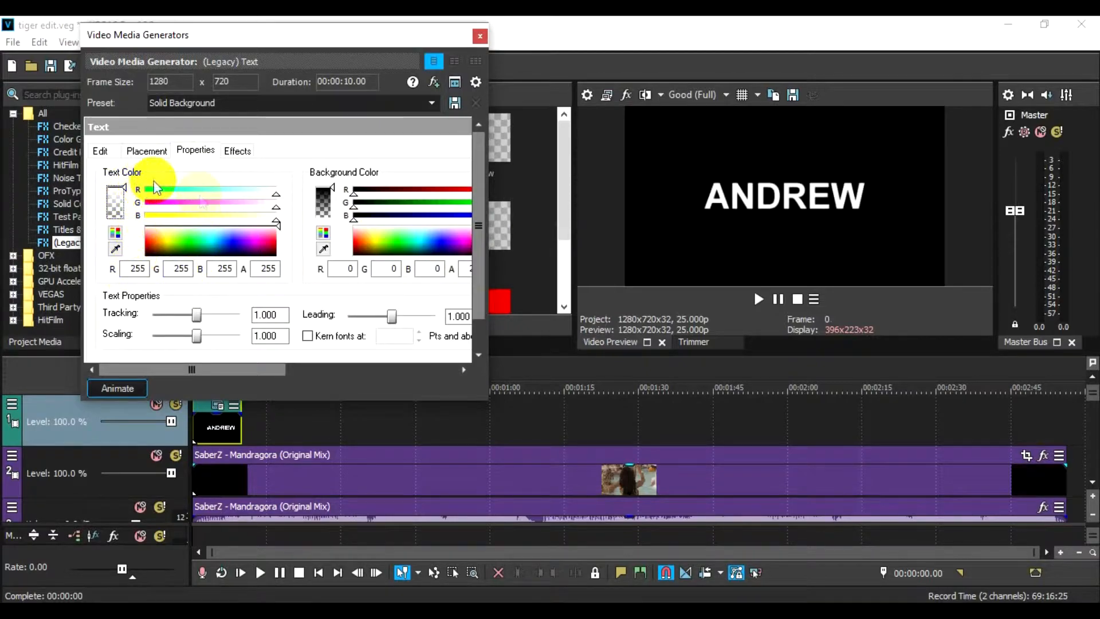
Step: Set the font size of the title text to 108
left_click(109, 154)
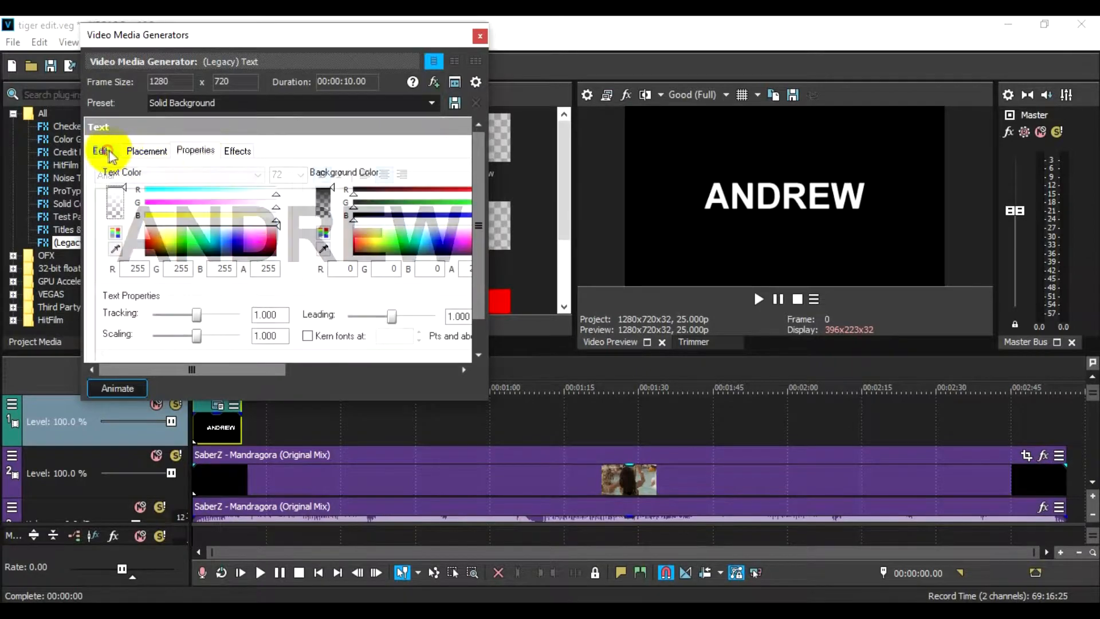
left_click(300, 174)
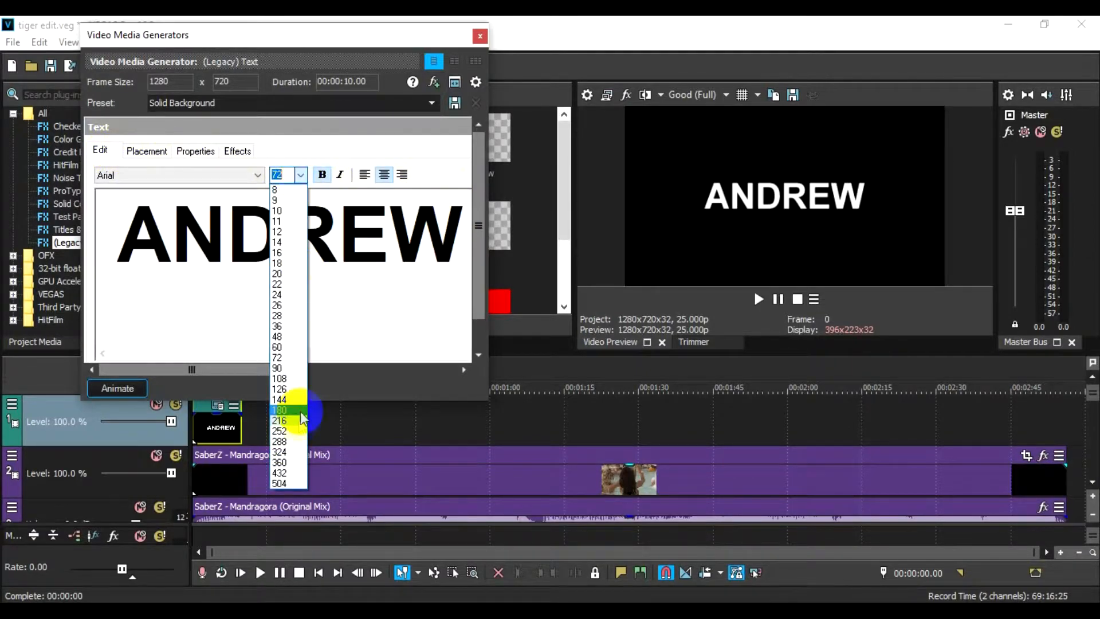
left_click(285, 379)
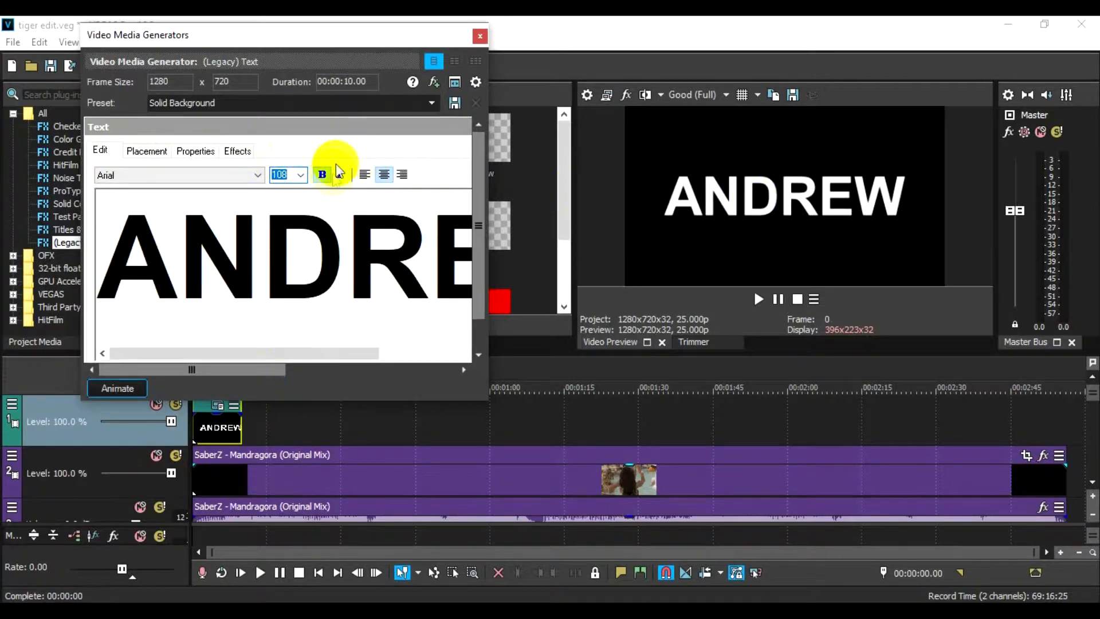
Step: Change the title's font to Impact and turn off bold
left_click(258, 174)
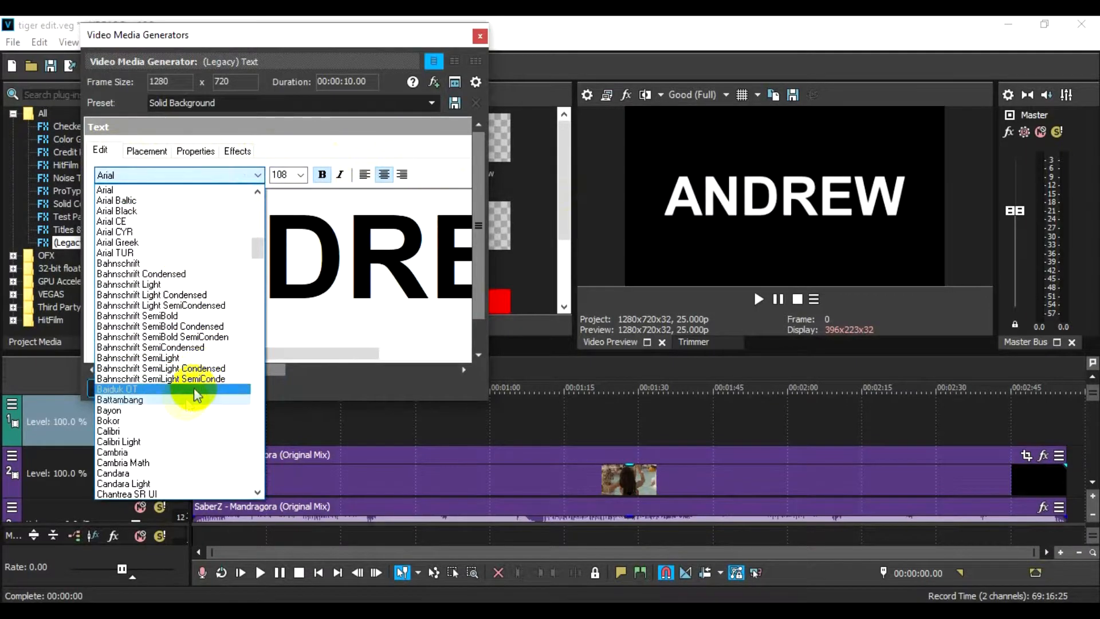
scroll(200, 396, "down", 6)
scroll(201, 391, "down", 8)
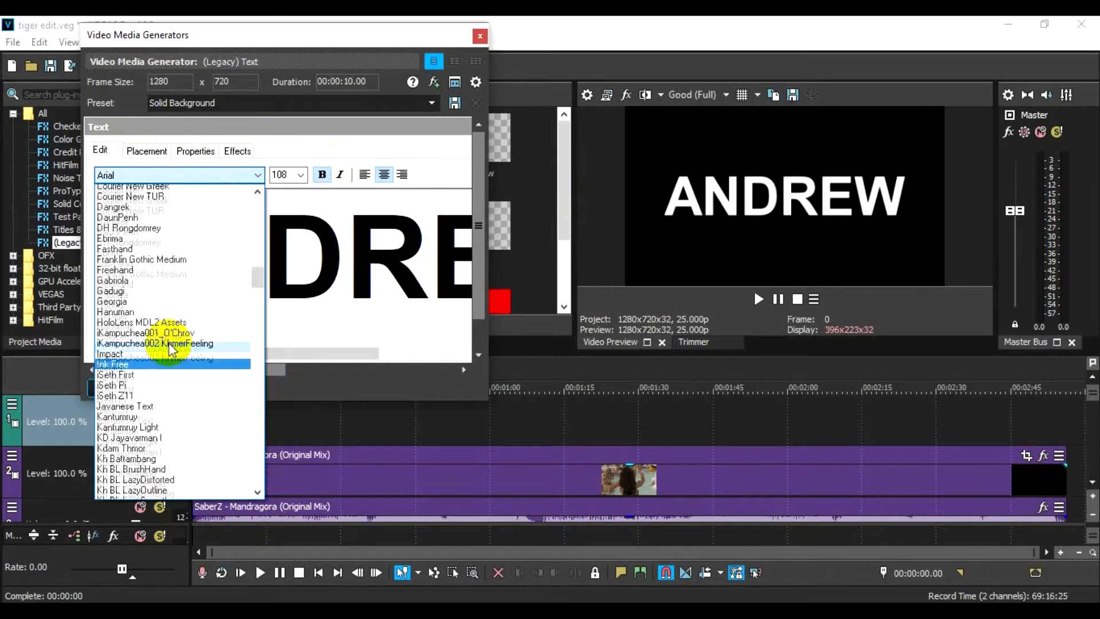
left_click(141, 370)
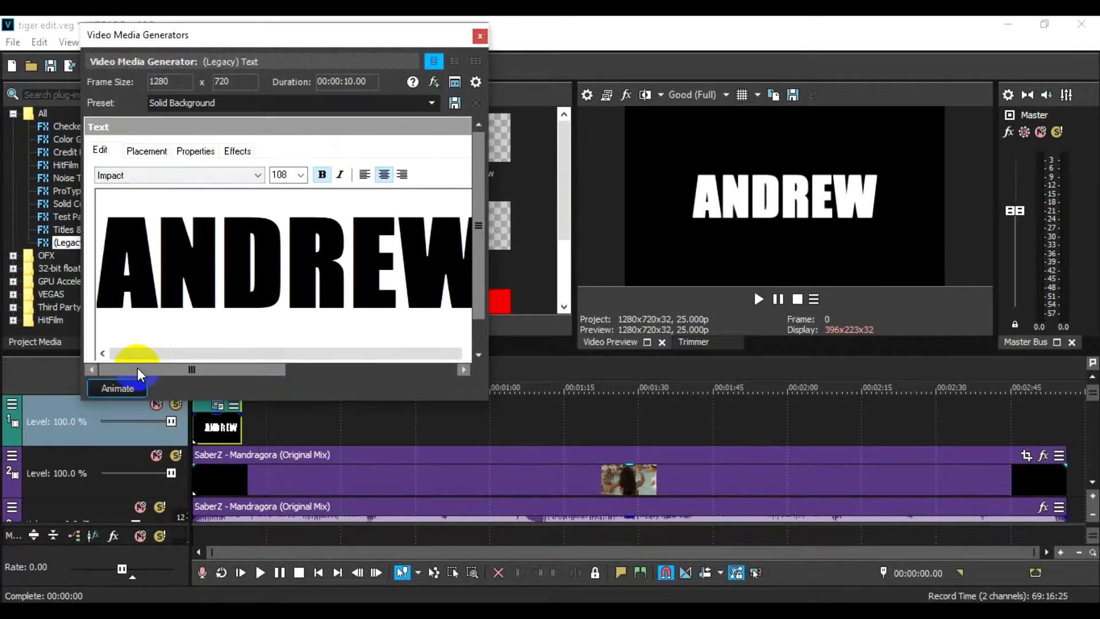
left_click(321, 175)
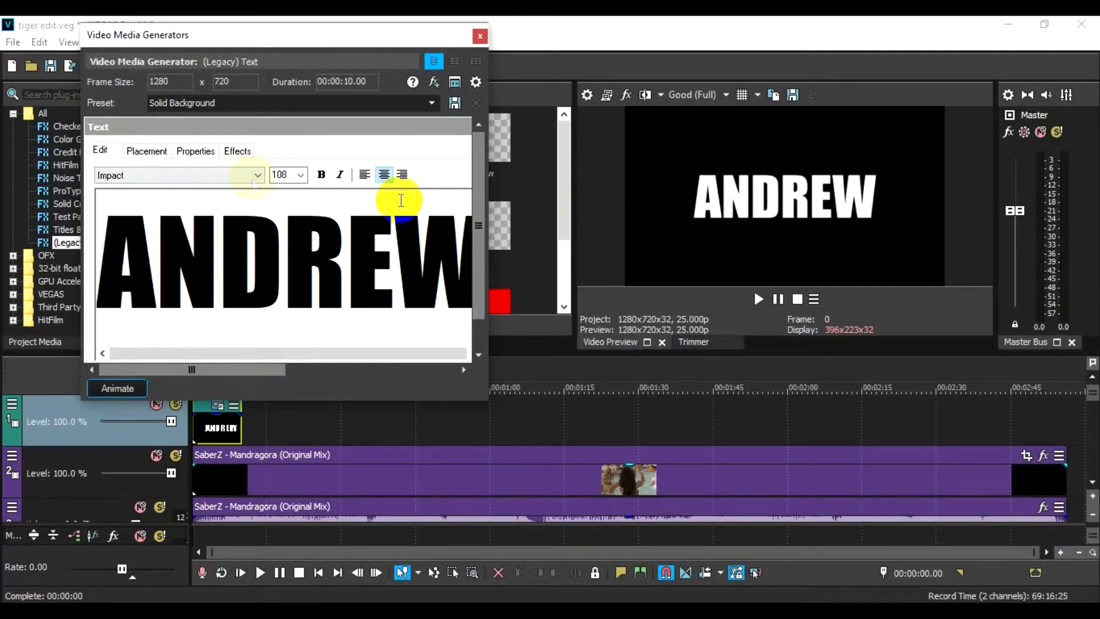
Step: Try a title font size of 126, and settle on 144
left_click(298, 174)
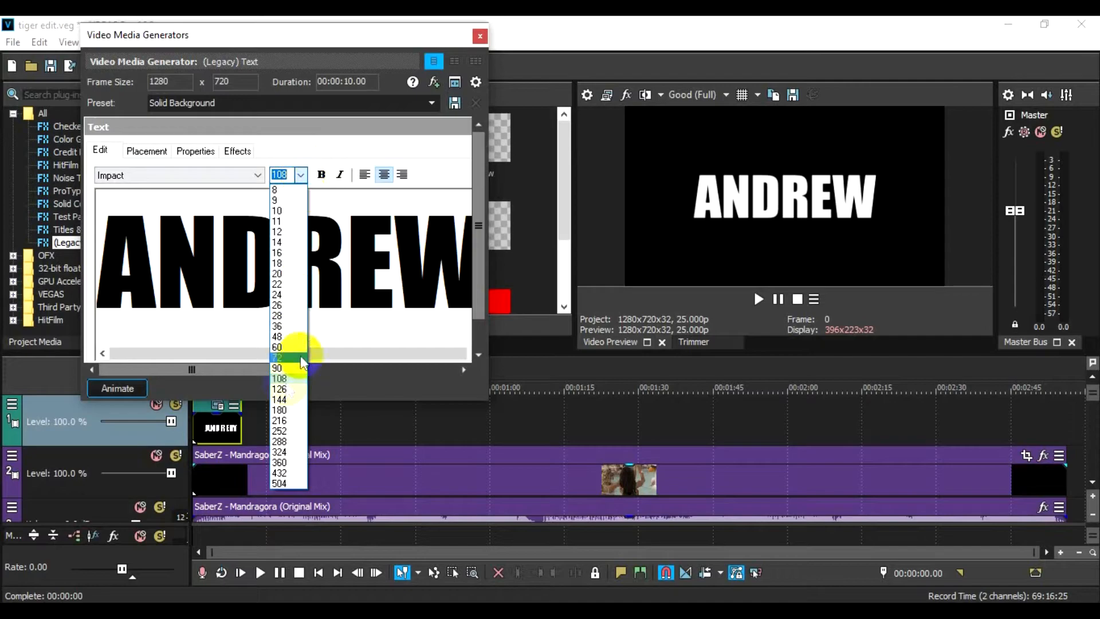
left_click(287, 389)
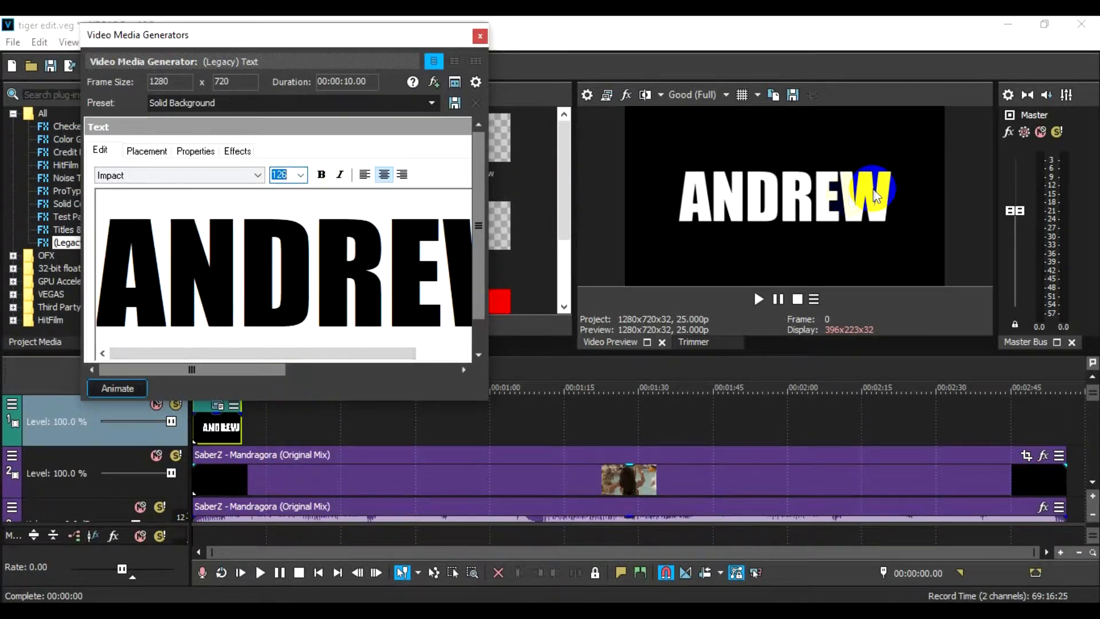
left_click(300, 175)
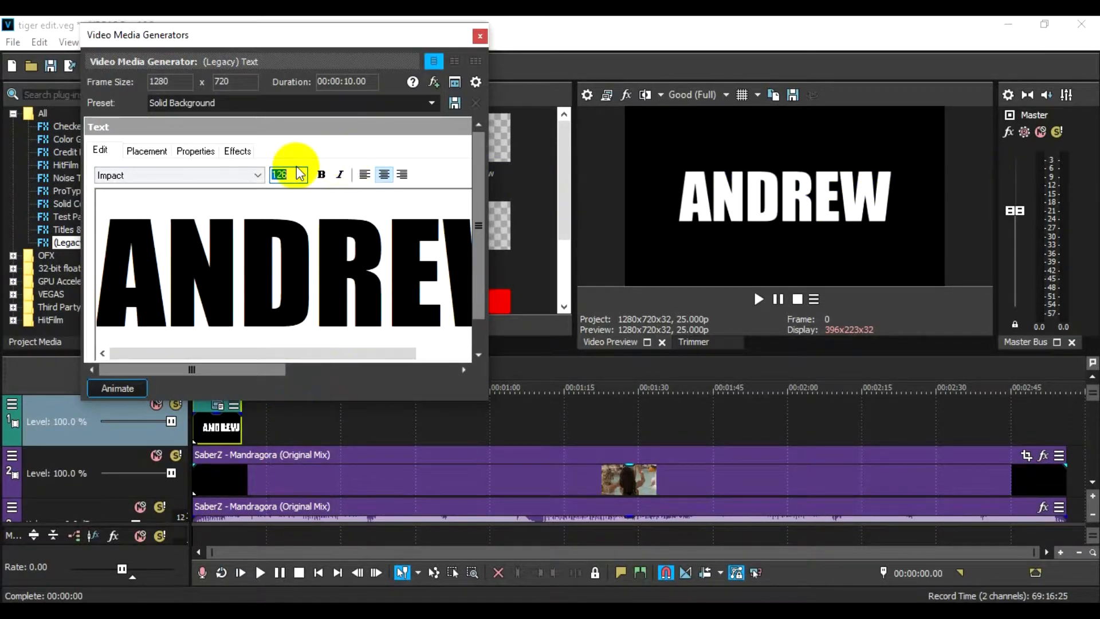
left_click(289, 400)
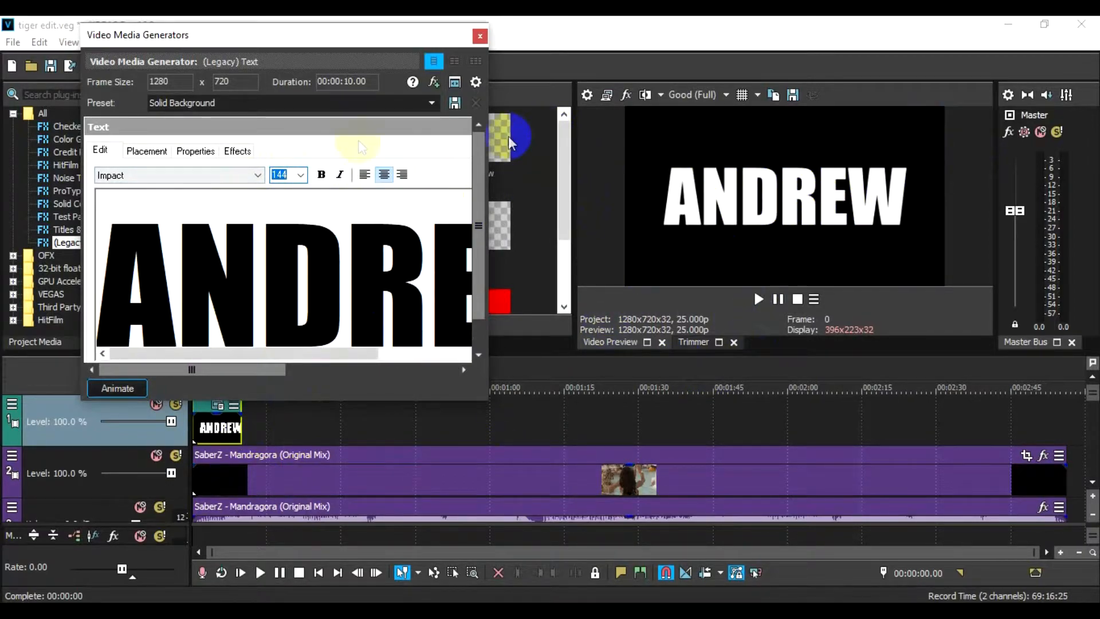
Step: Lower the opacity of the title's background color so that it is semi-transparent
left_click(200, 153)
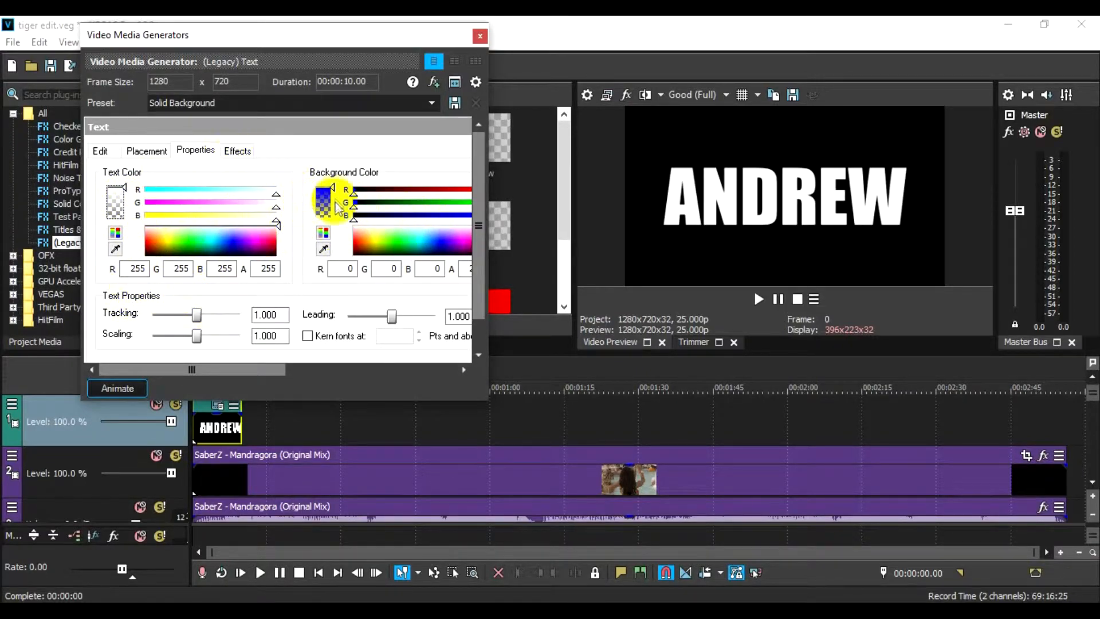
left_click_drag(335, 191, 338, 230)
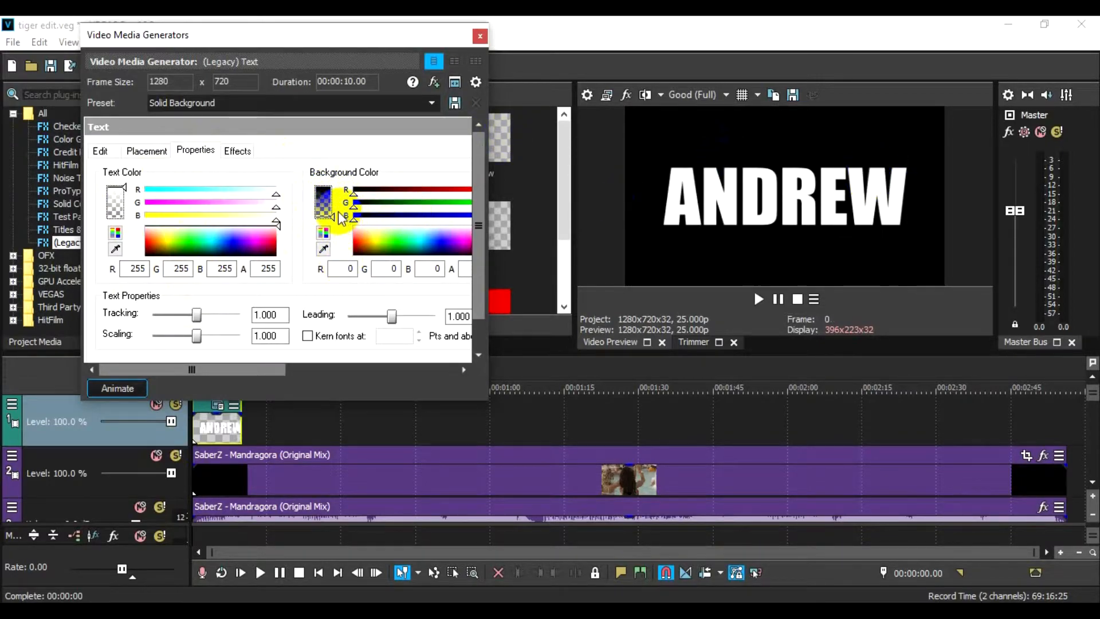
mouse_move(338, 208)
left_mouse_down()
mouse_move(344, 152)
mouse_move(328, 189)
mouse_move(344, 198)
mouse_move(338, 246)
mouse_move(351, 196)
left_mouse_up()
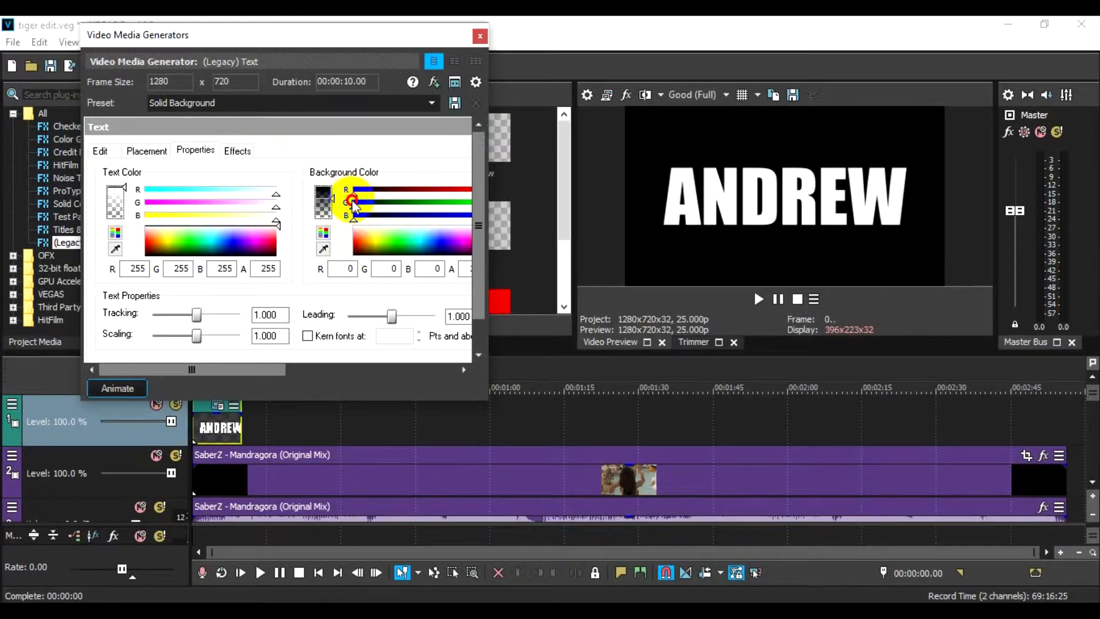
Step: Enable the outline on the title text and color it dark blue (R 0, G 16, B 105)
left_click(236, 150)
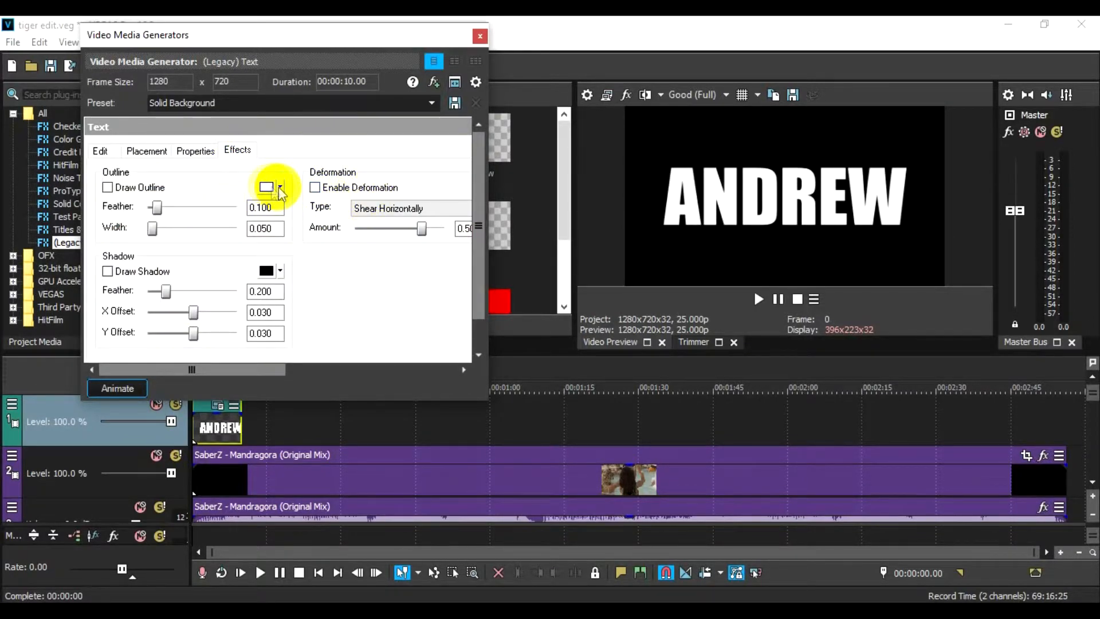
left_click(132, 189)
left_click(280, 187)
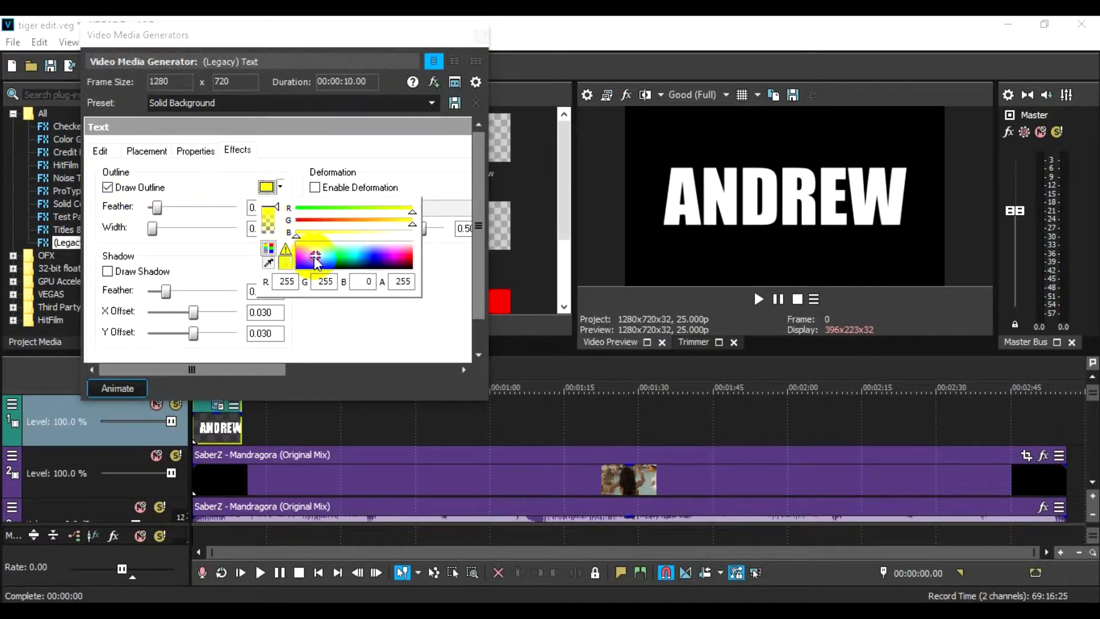
left_click_drag(315, 255, 370, 265)
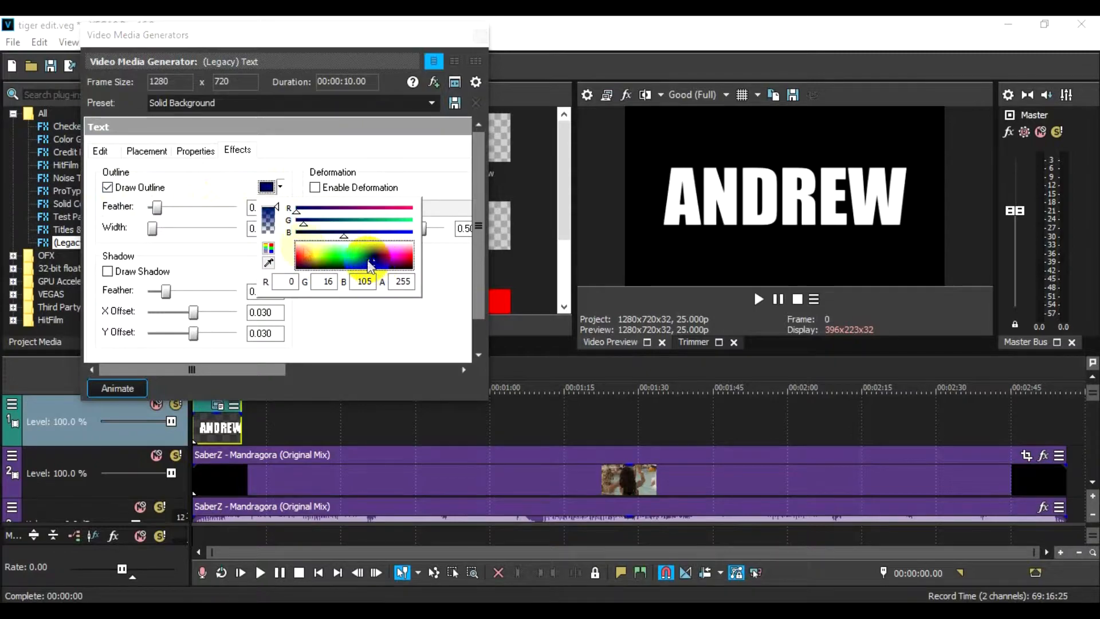
left_click(194, 151)
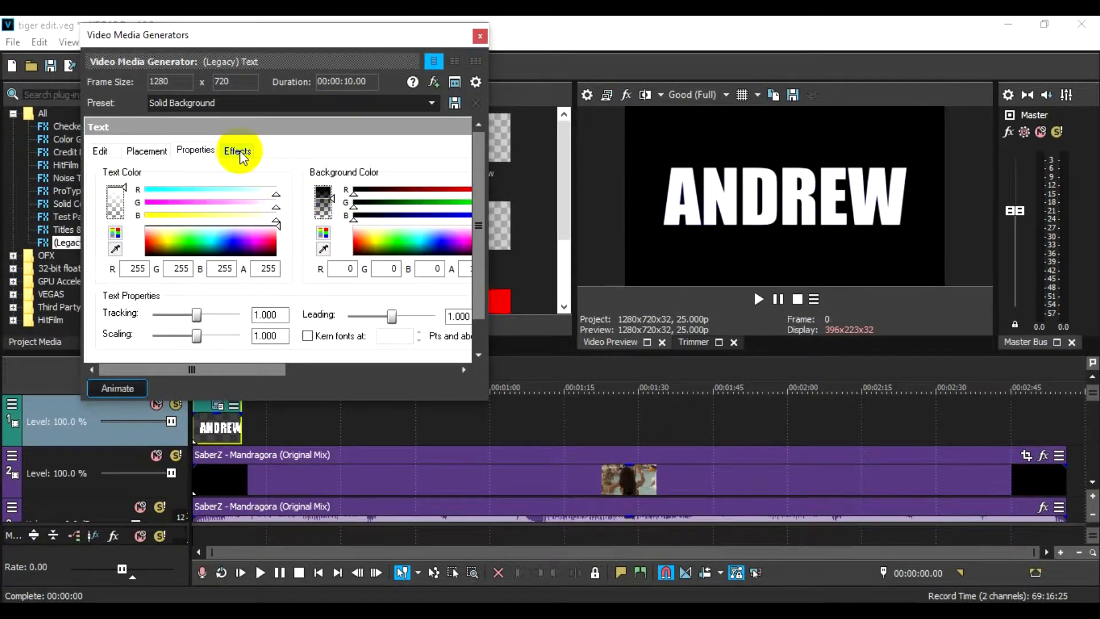
Step: Raise the outline feather to about 0.327 and change the outline color to light blue (R 60, G 146, B 255)
left_click(239, 152)
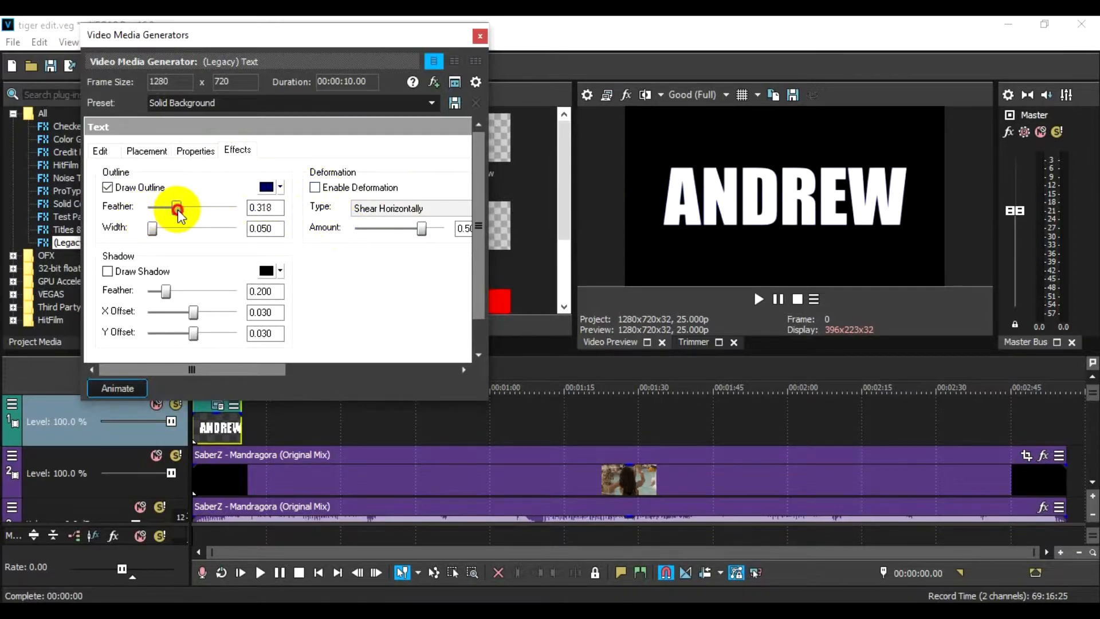
left_click_drag(179, 214, 180, 212)
left_click(280, 187)
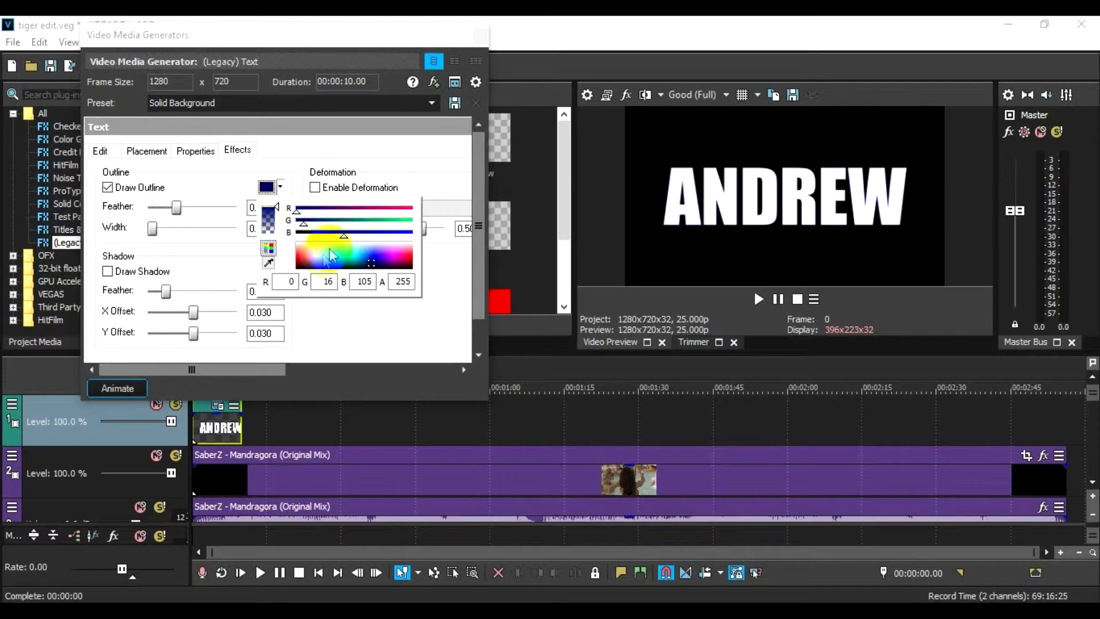
left_click(365, 252)
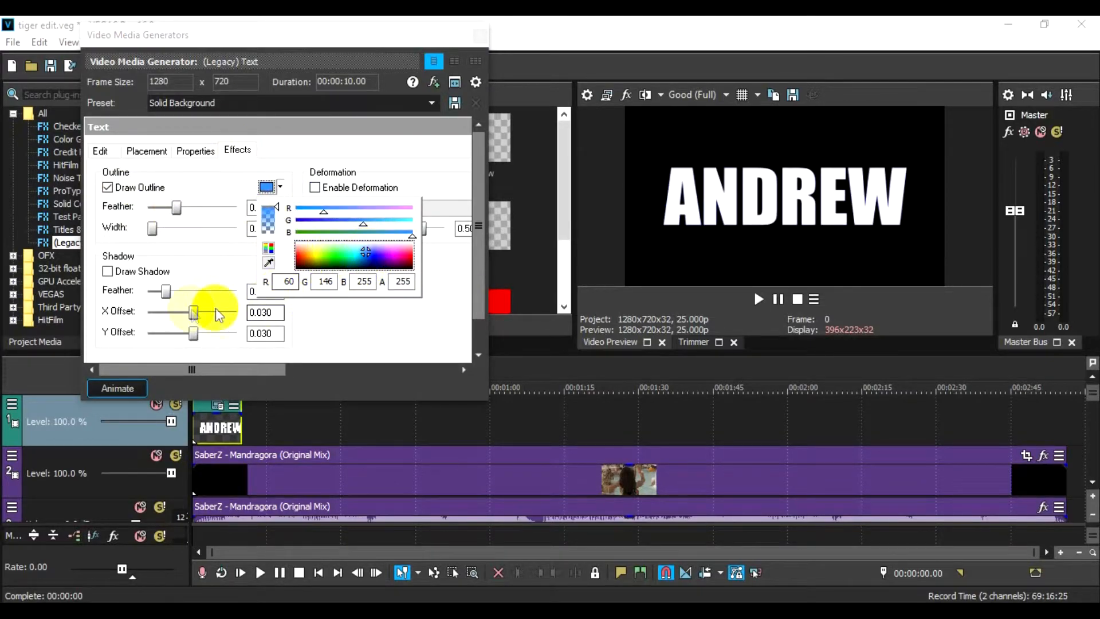
left_click(196, 154)
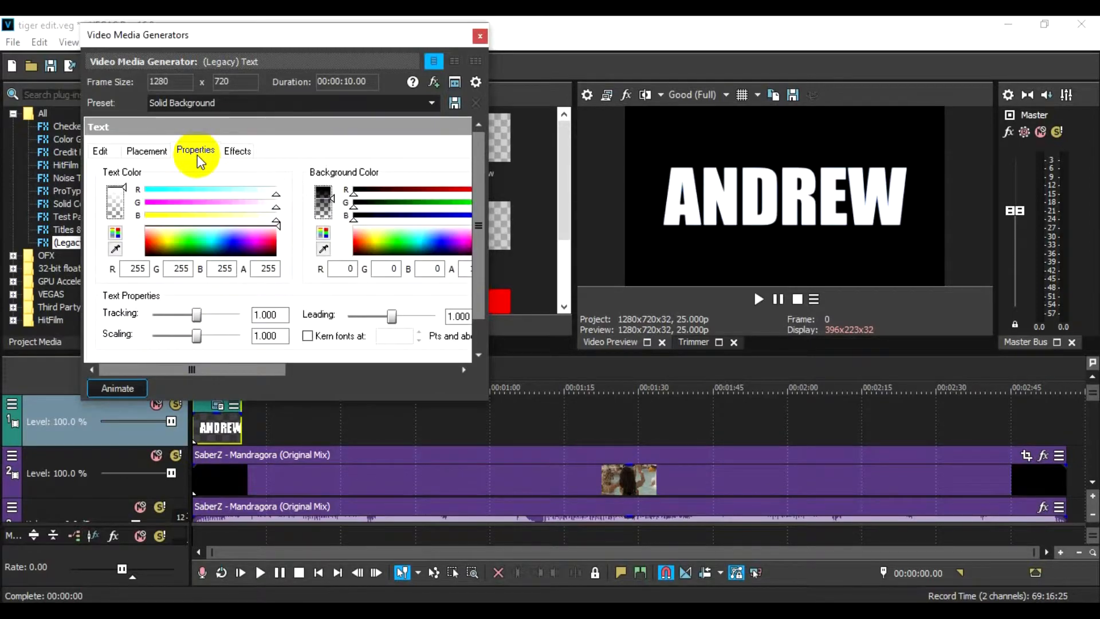
Step: Change the outline color to yellow (R 248, G 255, B 45) and close the title settings
left_click(238, 151)
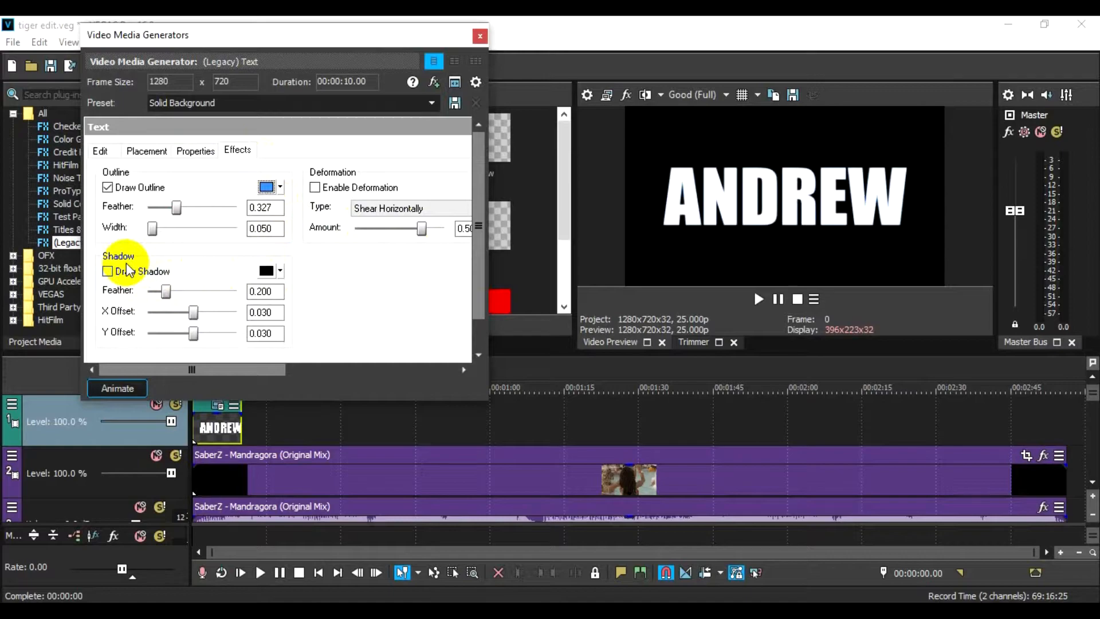
left_click(281, 187)
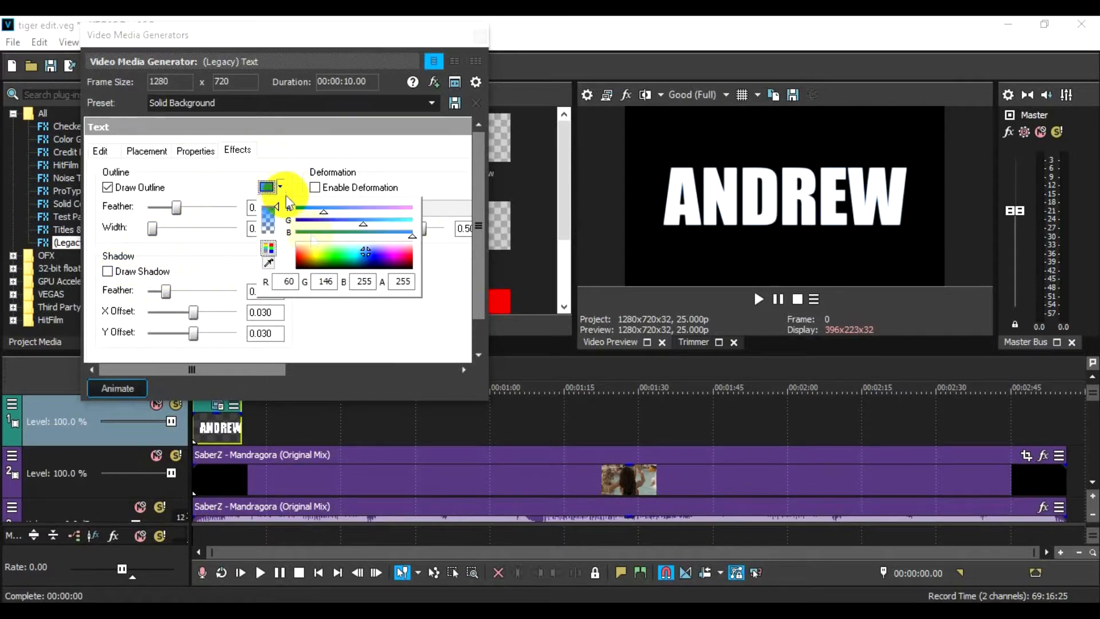
left_click_drag(362, 255, 316, 253)
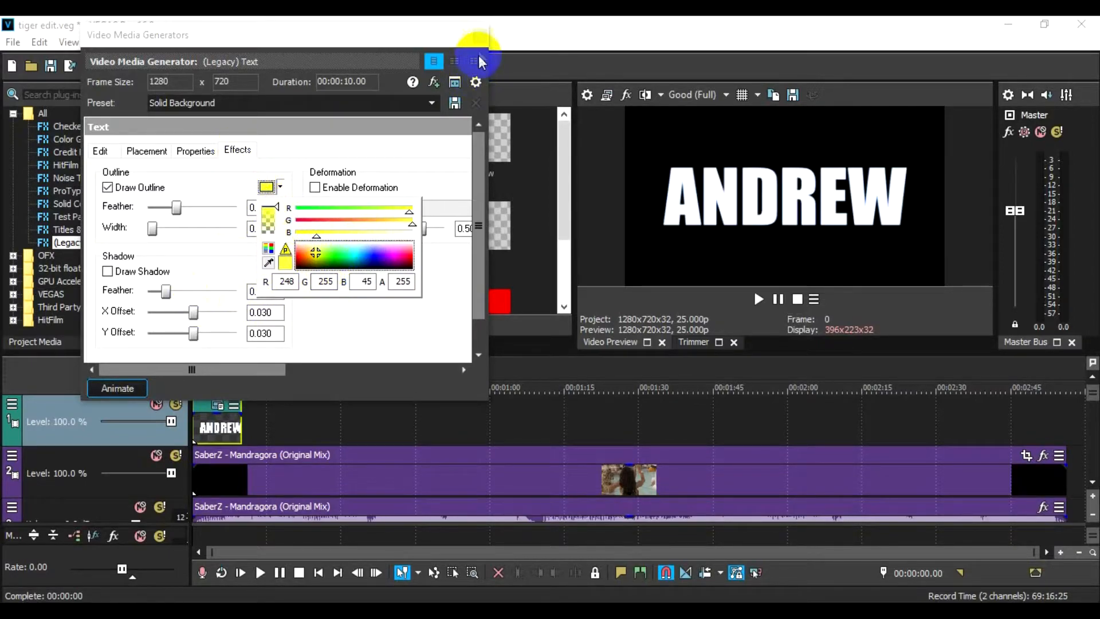
left_click(482, 32)
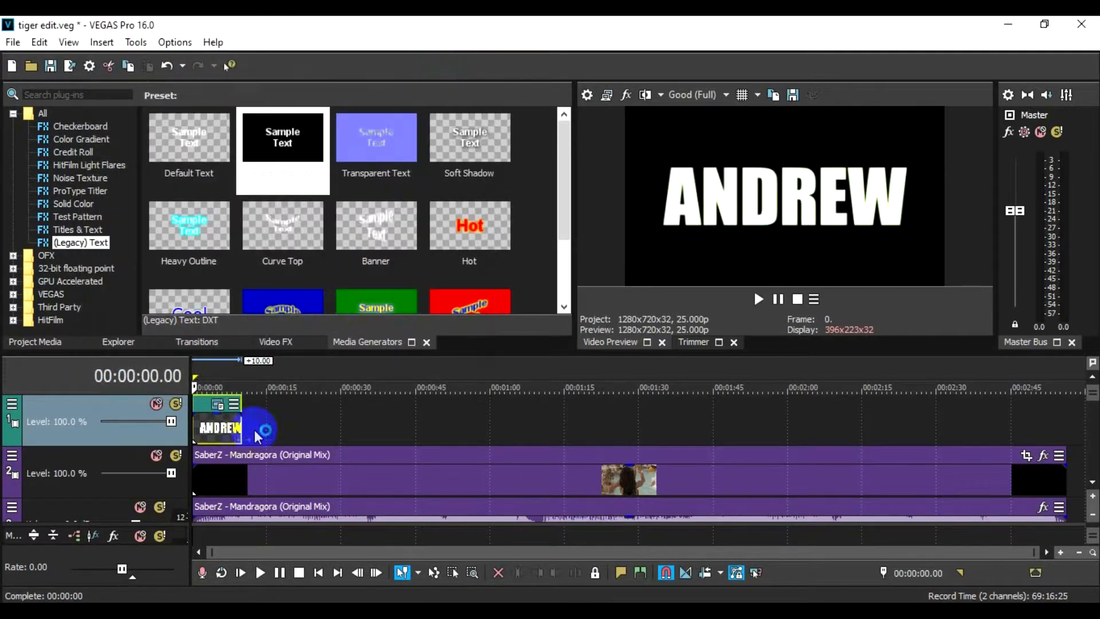
Step: With the playhead at 00:00:02.11, reopen the title's settings and raise the background color opacity to nearly full
left_click(205, 442)
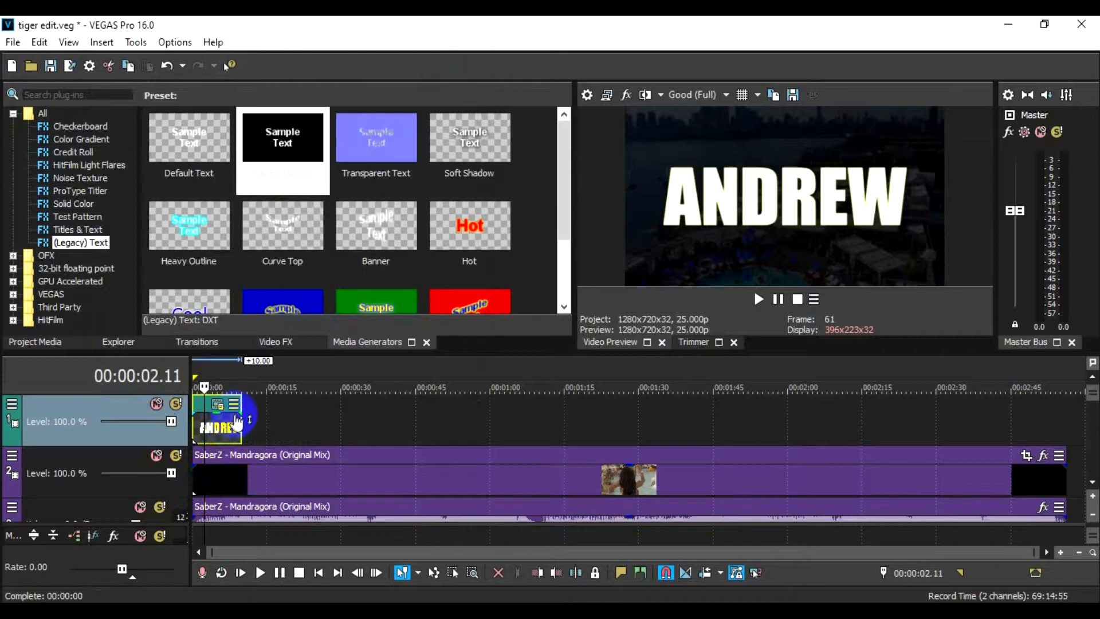
scroll(232, 427, "up", 9)
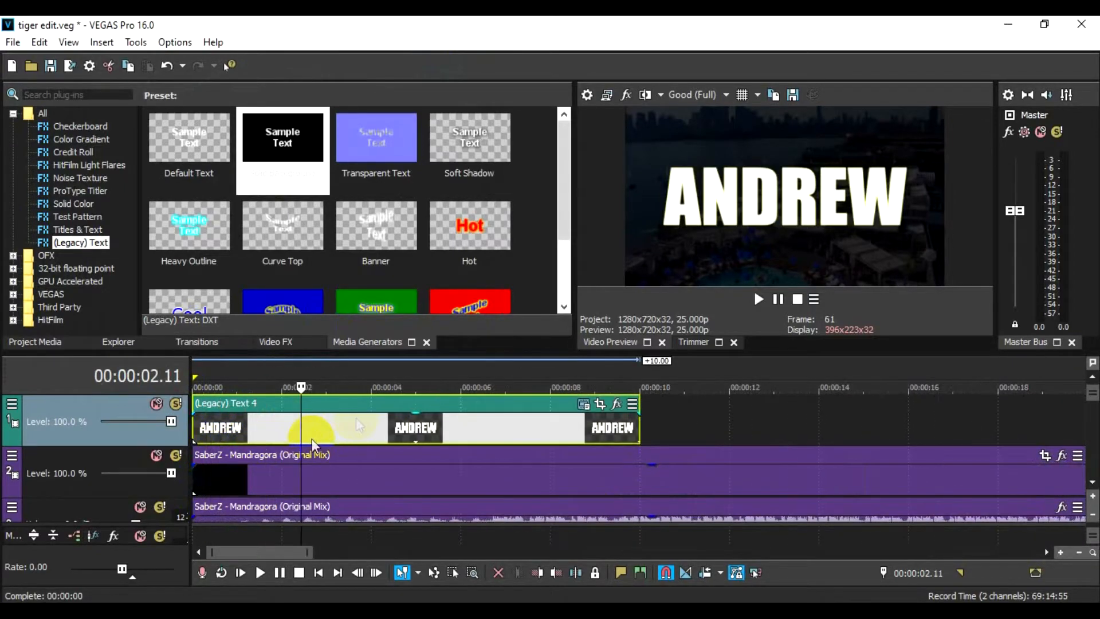
left_click(584, 405)
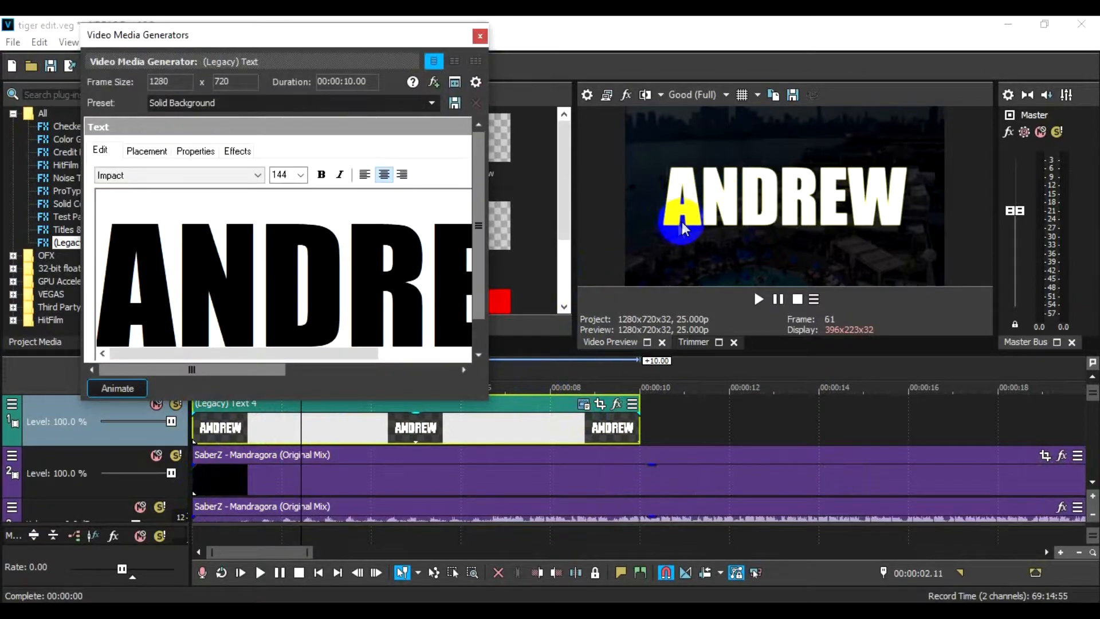
left_click(147, 152)
left_click(194, 150)
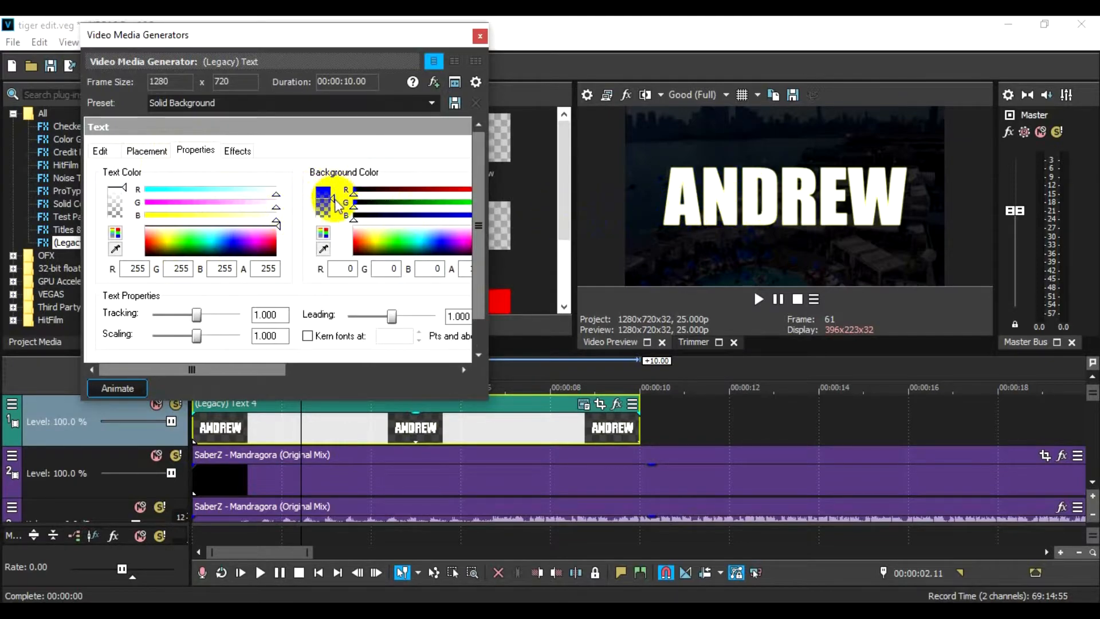
left_click_drag(334, 205, 335, 193)
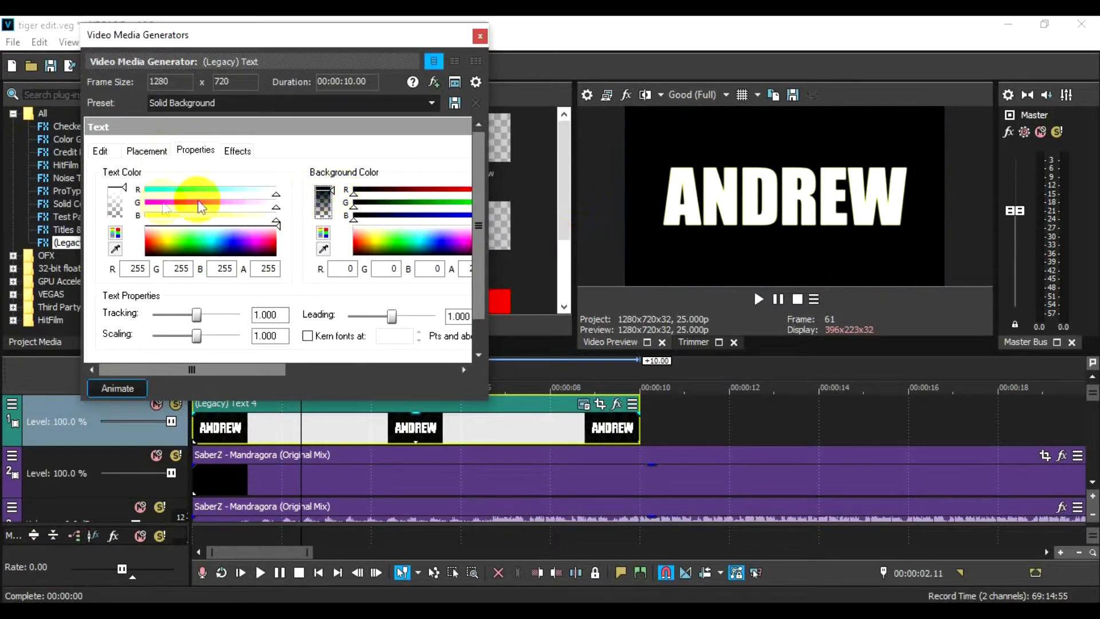
Step: Set the text color's alpha to 0 and make the background color fully opaque
left_click_drag(126, 190, 125, 216)
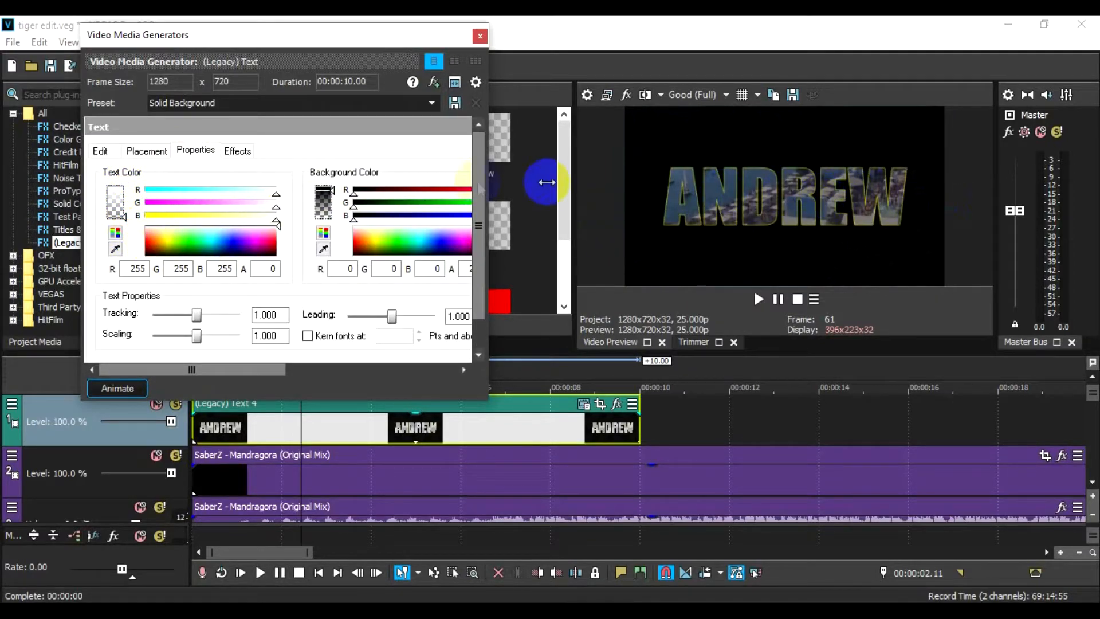
left_click(343, 205)
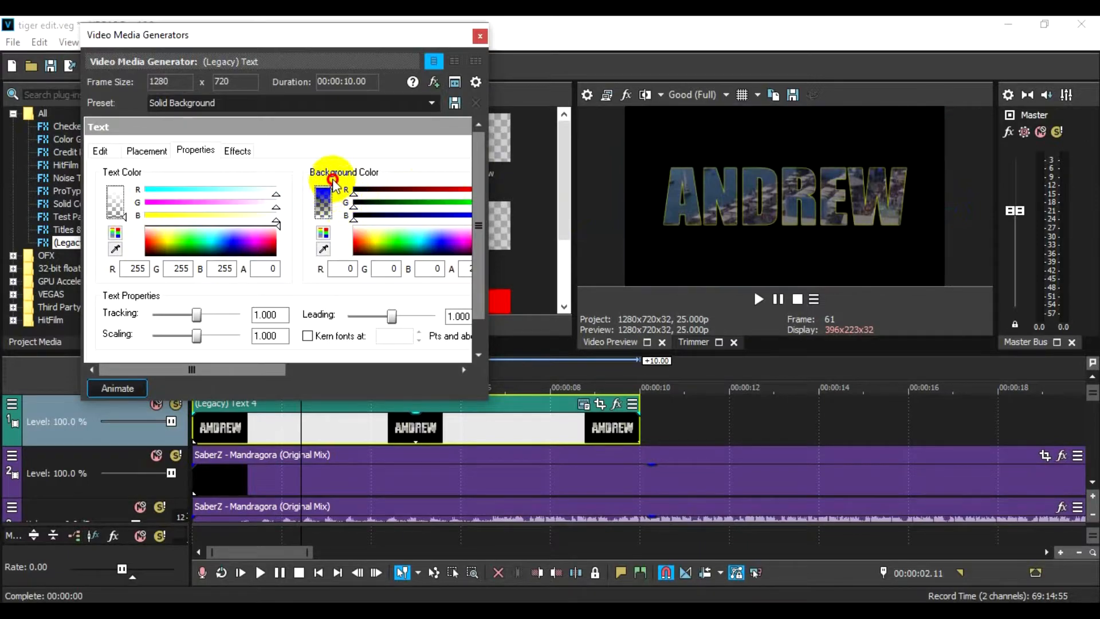
left_click(833, 217)
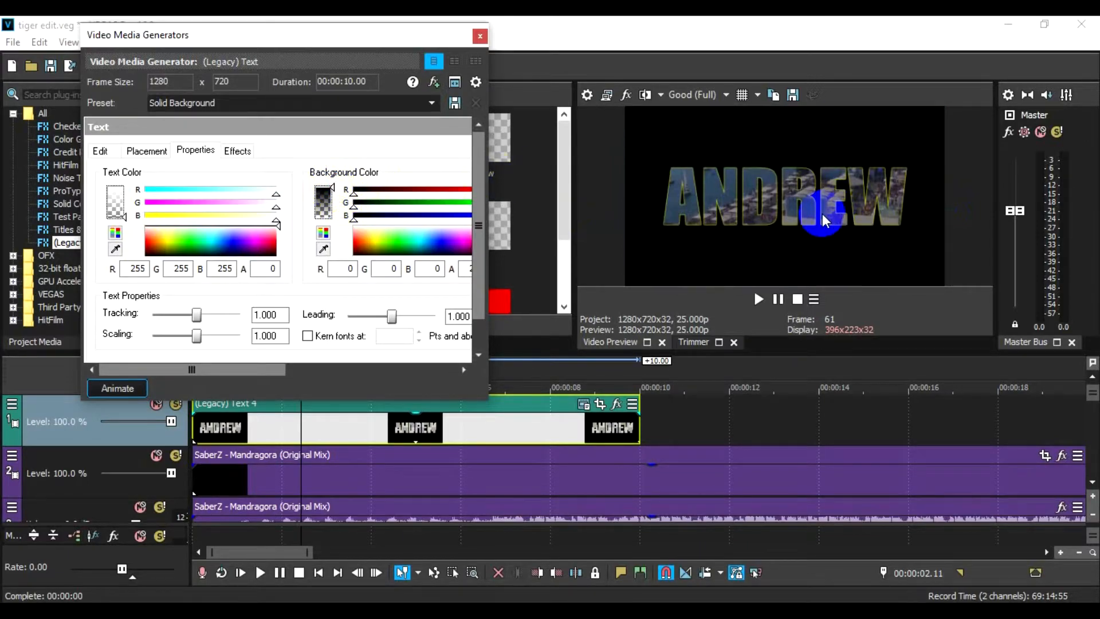
left_click(777, 165)
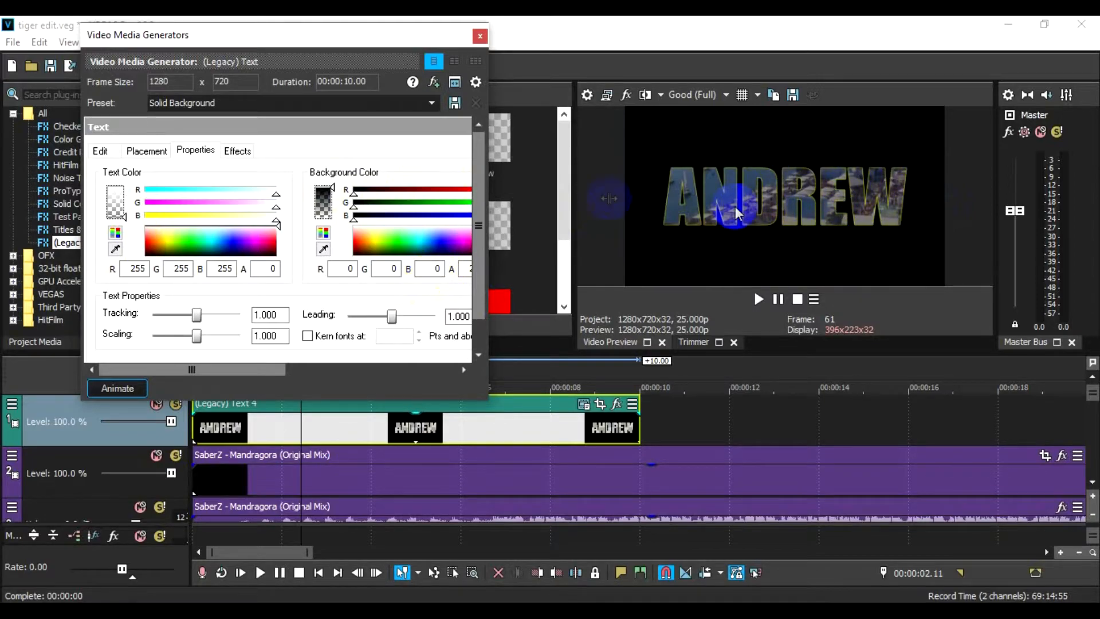
Step: Close the title settings and play back the title section of the timeline
left_click(480, 36)
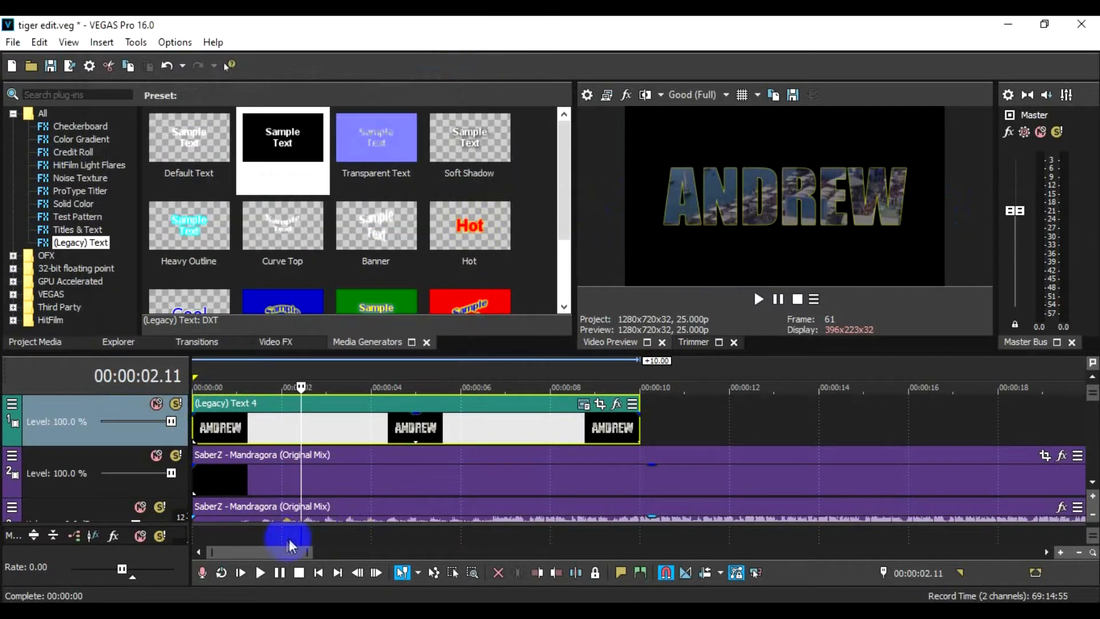
left_click(242, 572)
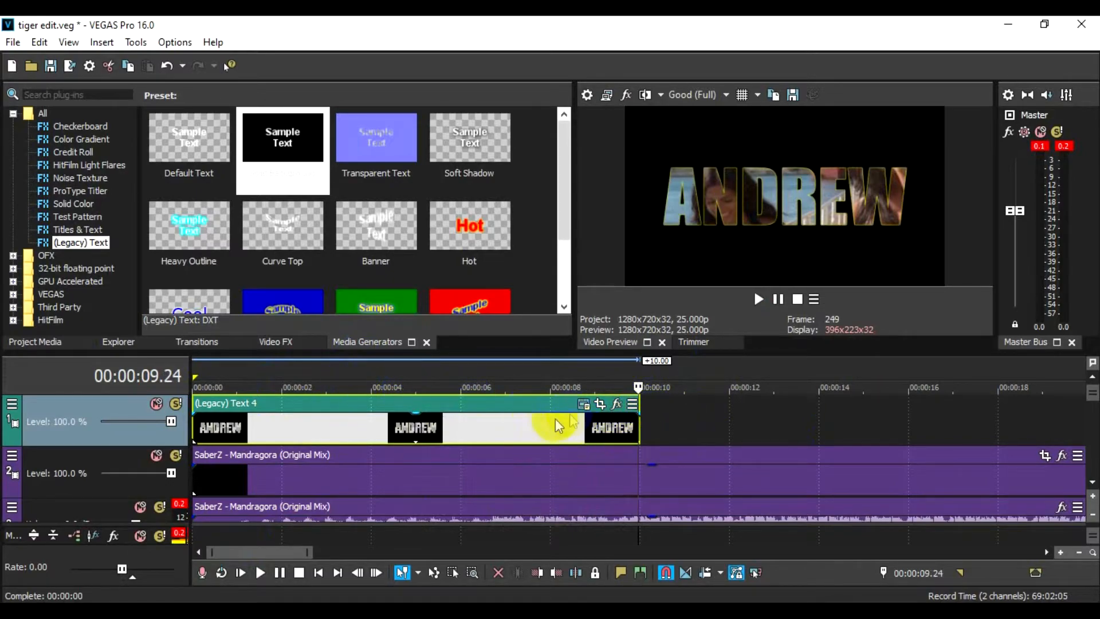
Step: Open the title event's Pan/Crop settings and add a Position keyframe at 00:00:10.00
left_click(600, 404)
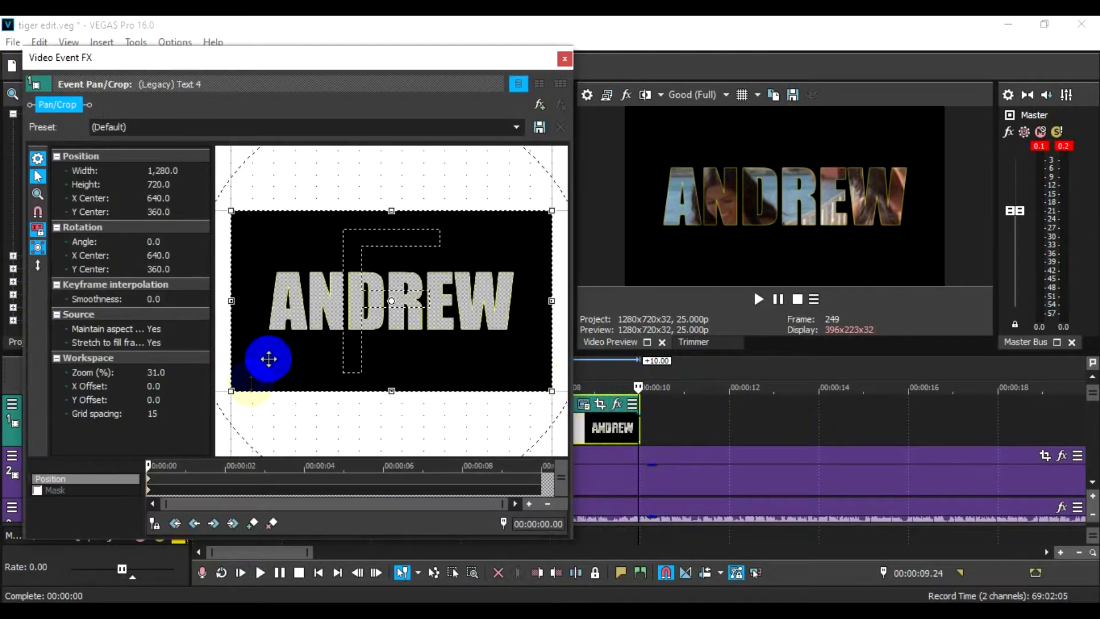
left_click(93, 479)
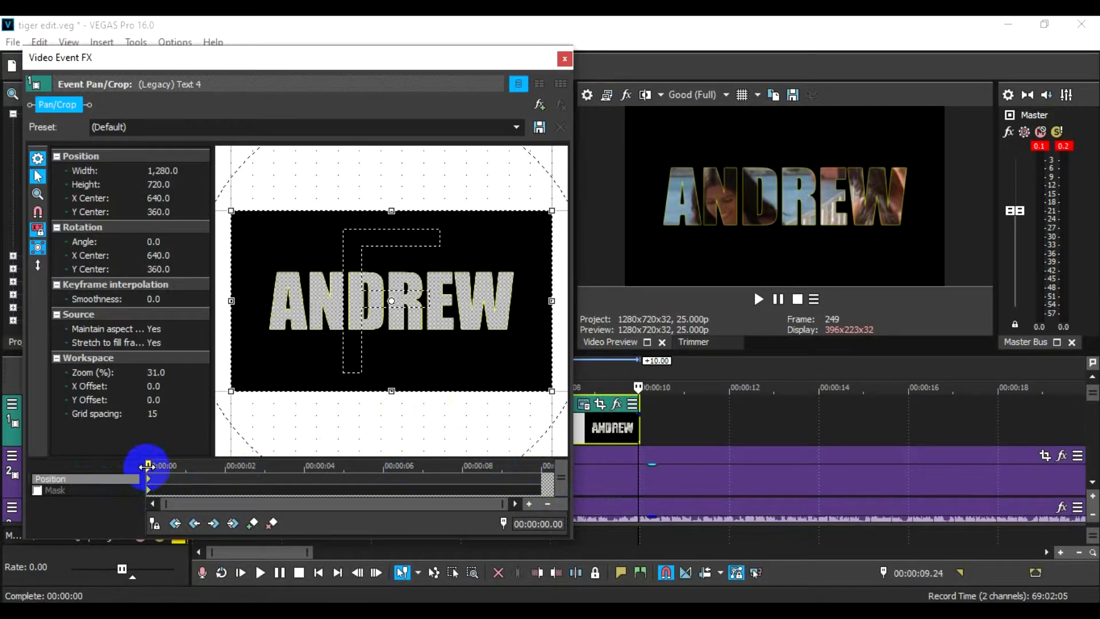
left_click_drag(147, 466, 586, 479)
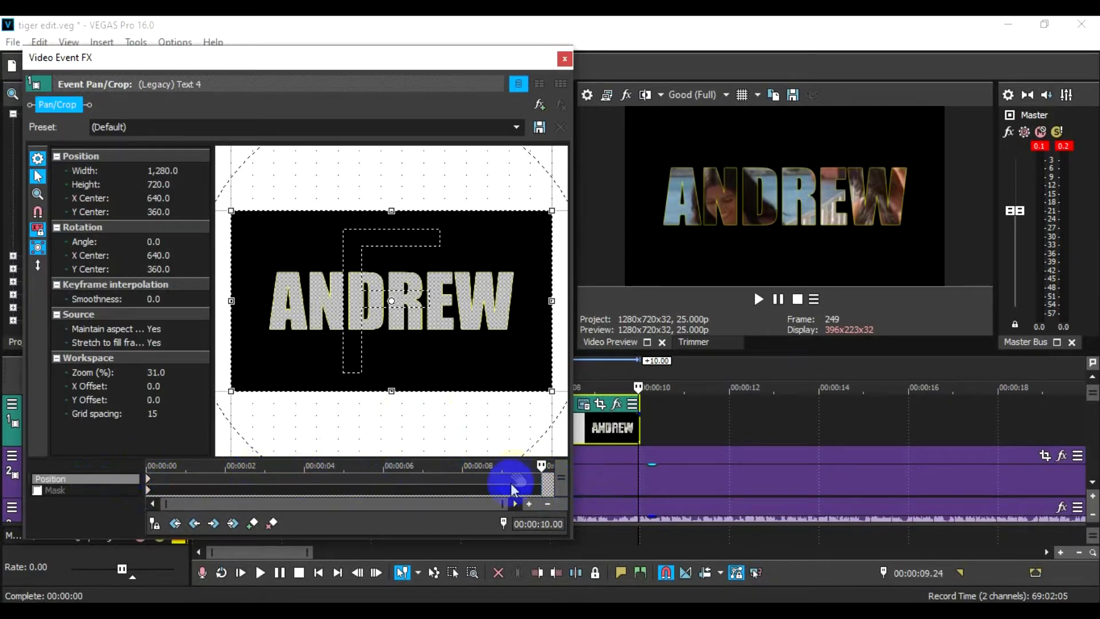
left_click(255, 524)
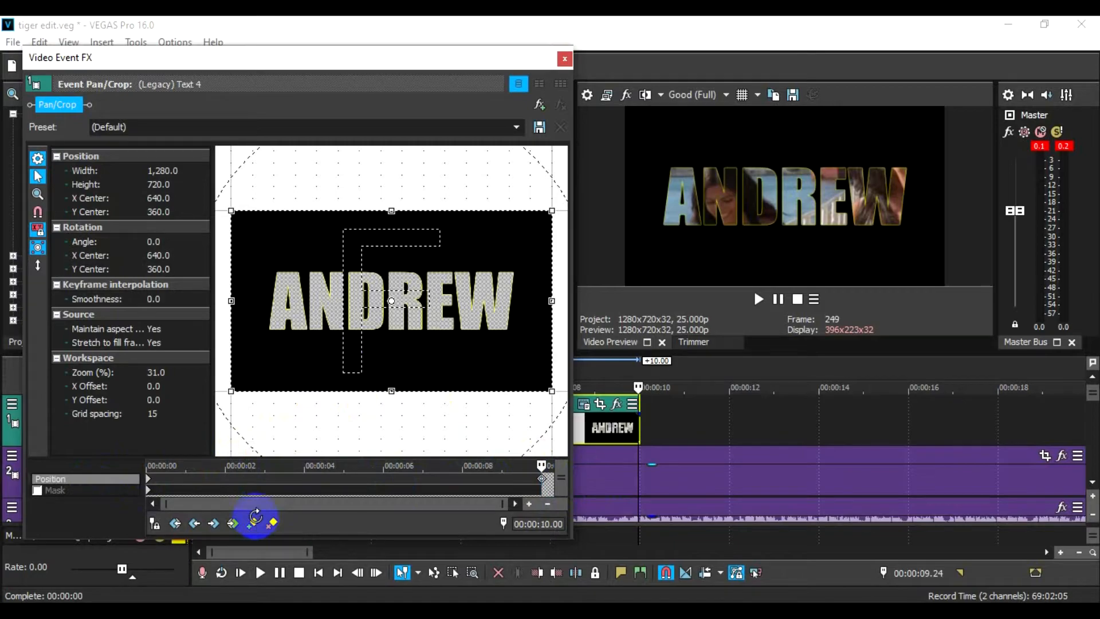
scroll(234, 393, "up", 1)
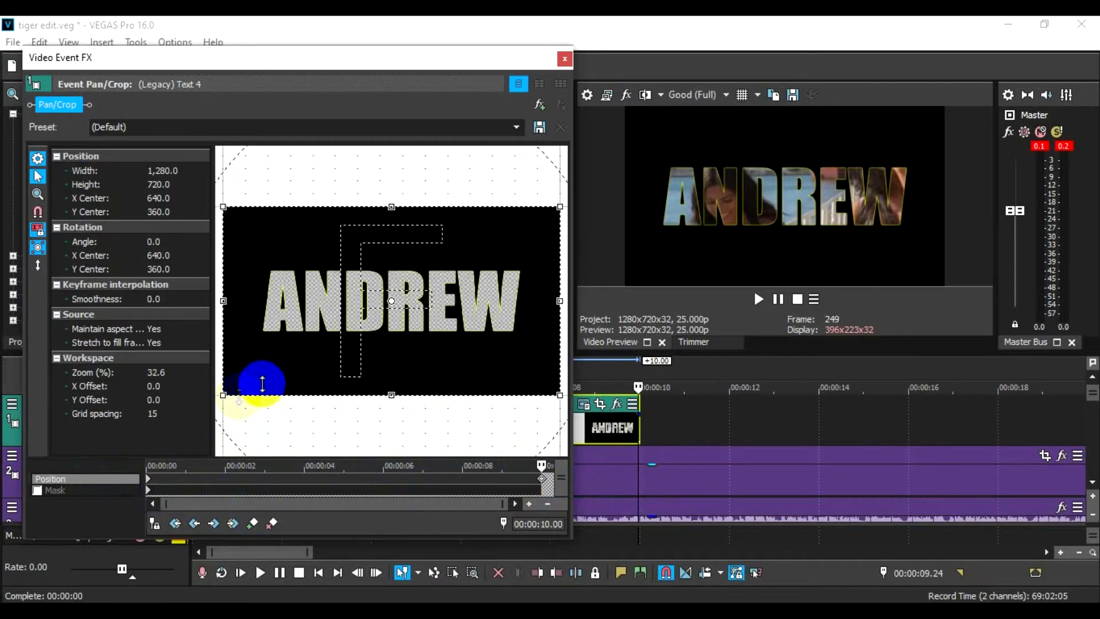
Step: Shrink the crop frame to its center, about -2.7 by -1.5, at the 00:00:10.00 keyframe, close Pan/Crop and play back the title's end
left_click_drag(227, 395, 393, 302)
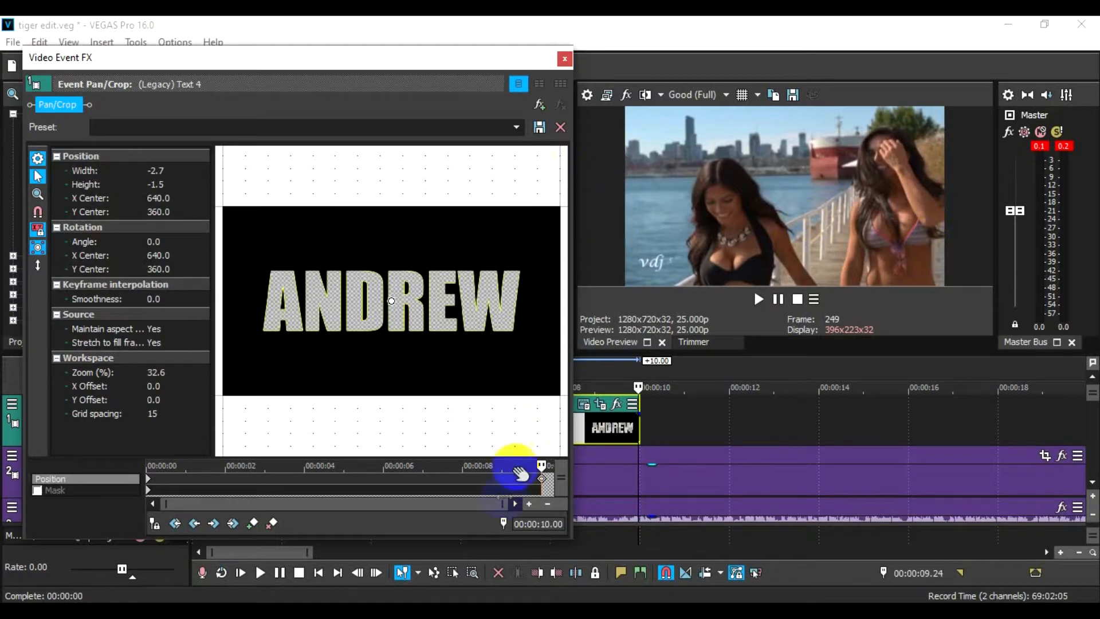
left_click(564, 59)
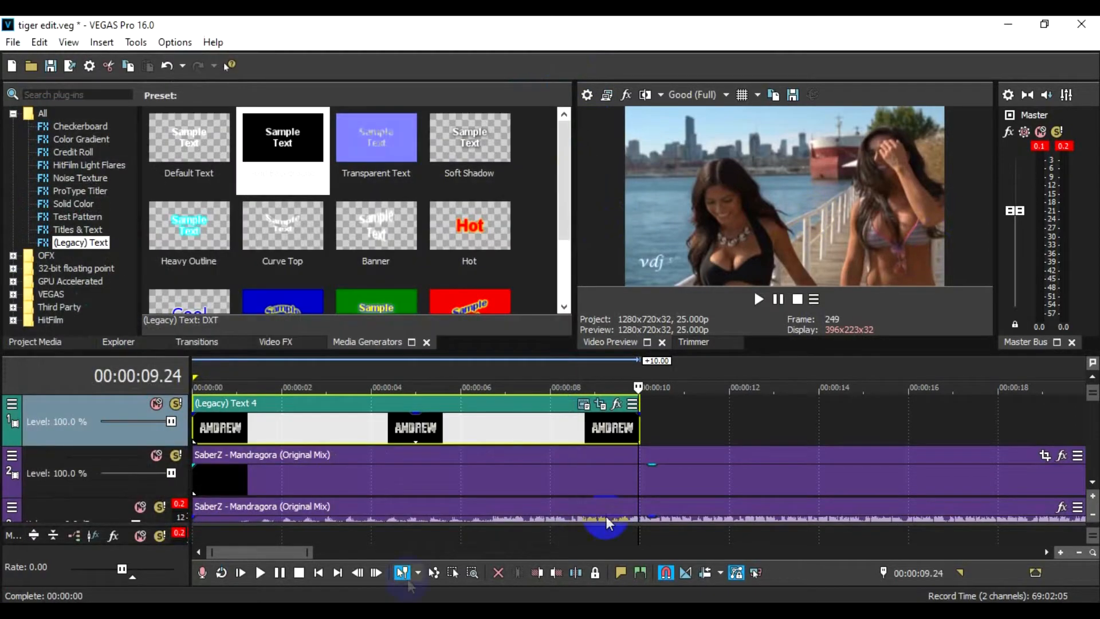
left_click(241, 573)
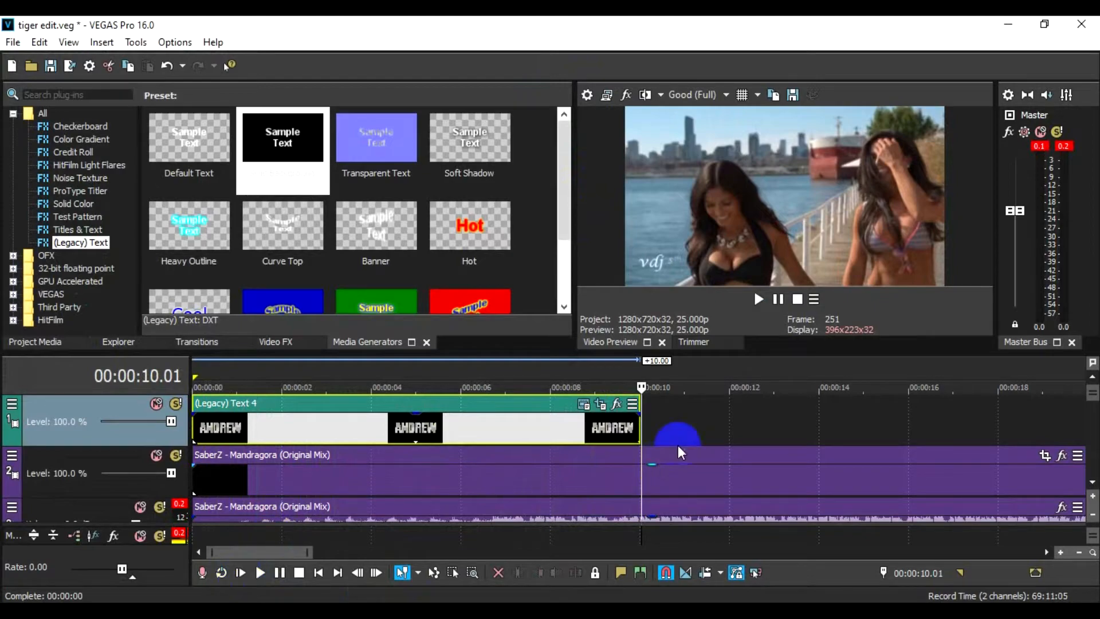
Step: Add a (Legacy) Text event with the Default Text preset at 00:00:10.00 on the title track, directly after the first title
left_click(641, 472)
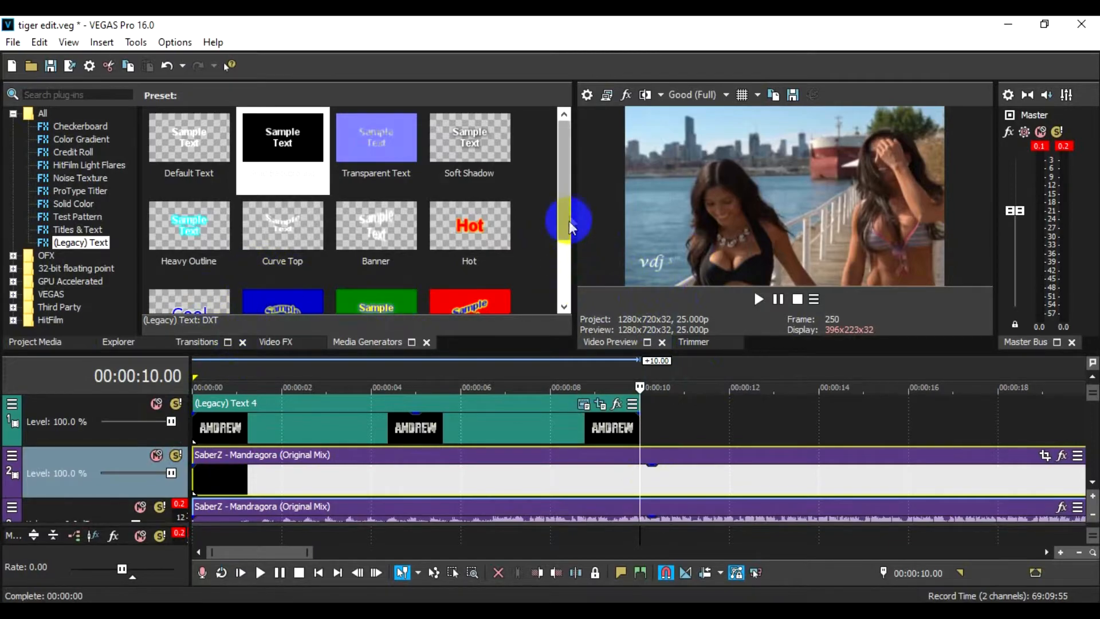
left_click_drag(571, 227, 561, 272)
left_click(100, 243)
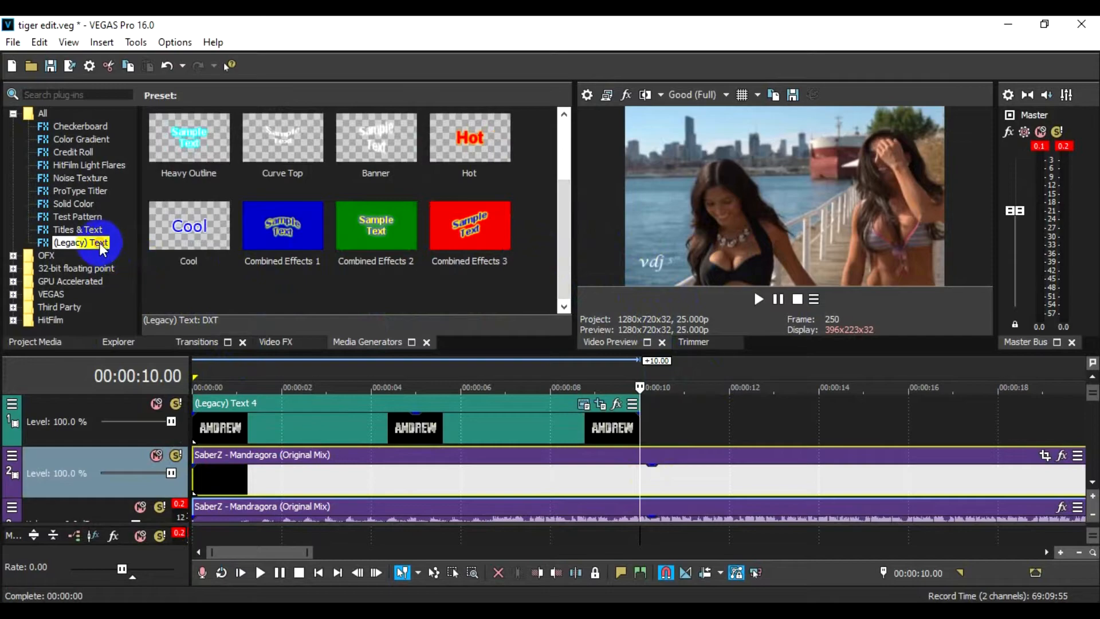
left_click_drag(571, 265, 581, 152)
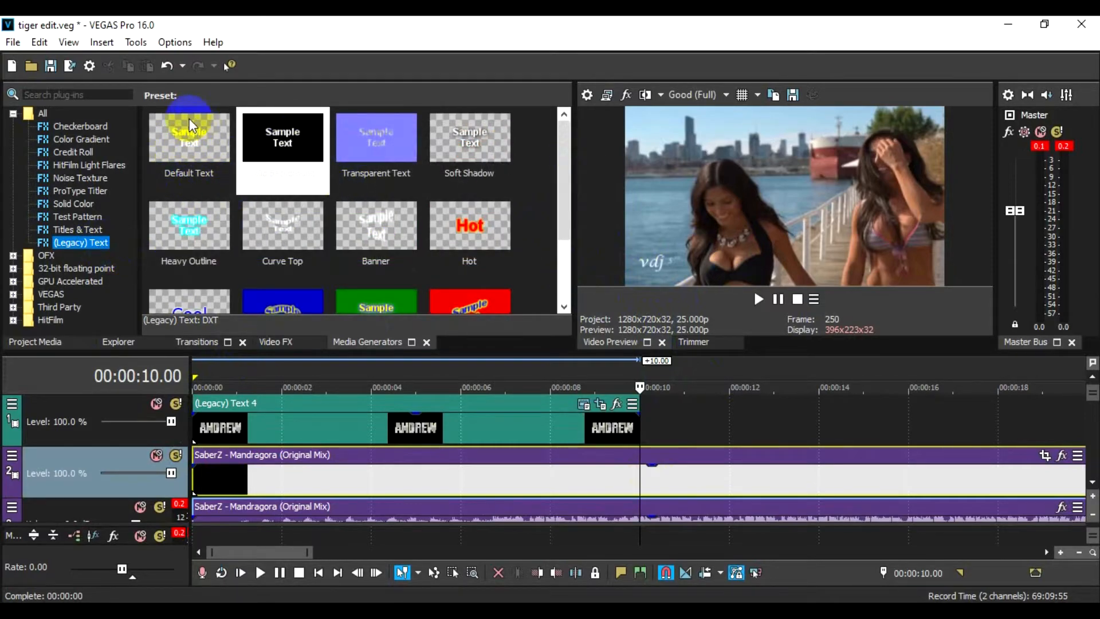
left_click_drag(212, 137, 676, 444)
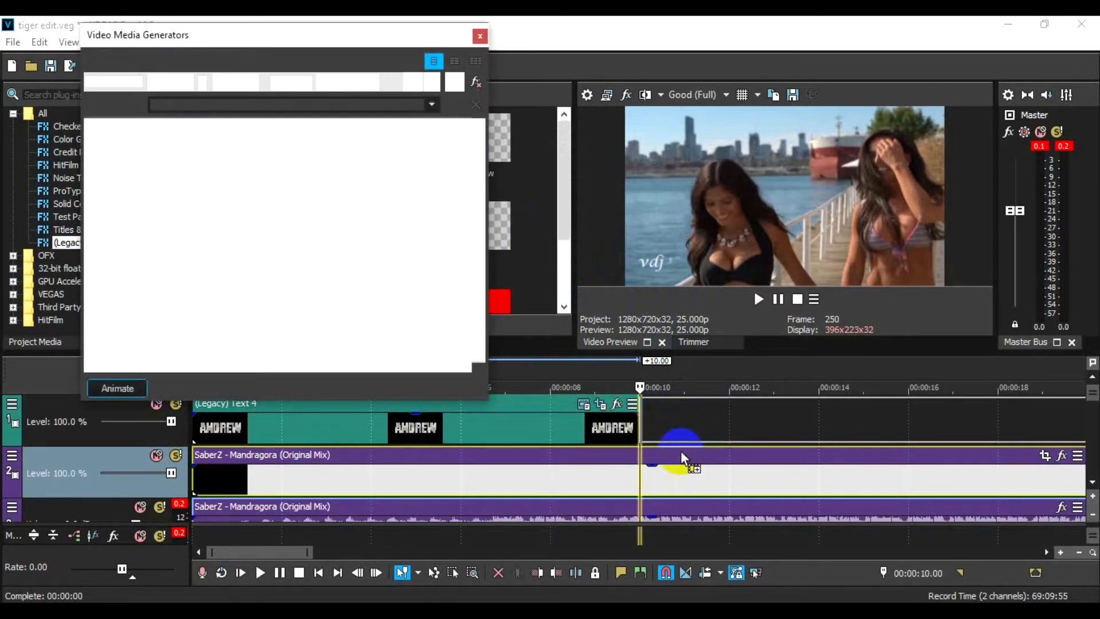
scroll(681, 450, "down", 3)
Step: Replace the new title's sample text with the name, split into two capitalized words
left_click(382, 319)
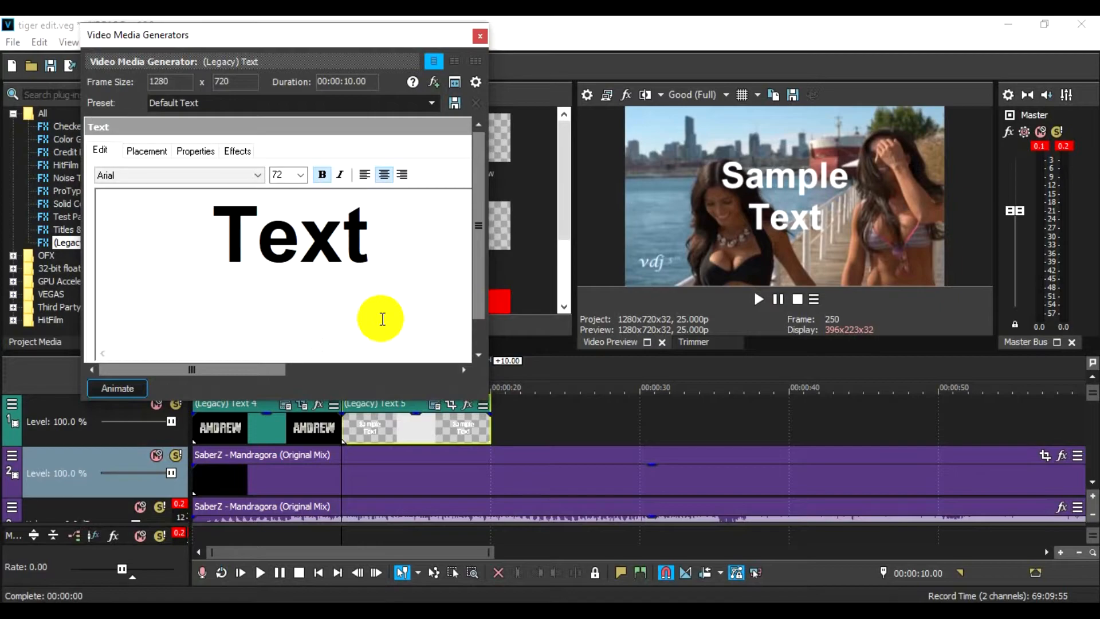
key("ctrl+a")
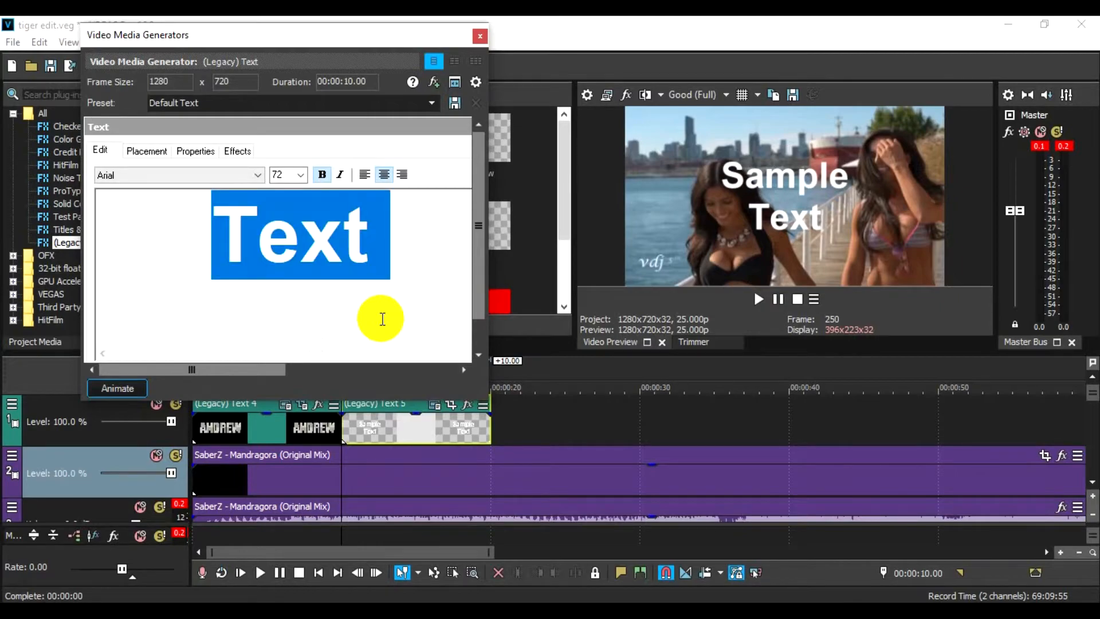
type("aN")
key("BackSpace")
key("BackSpace")
type("A")
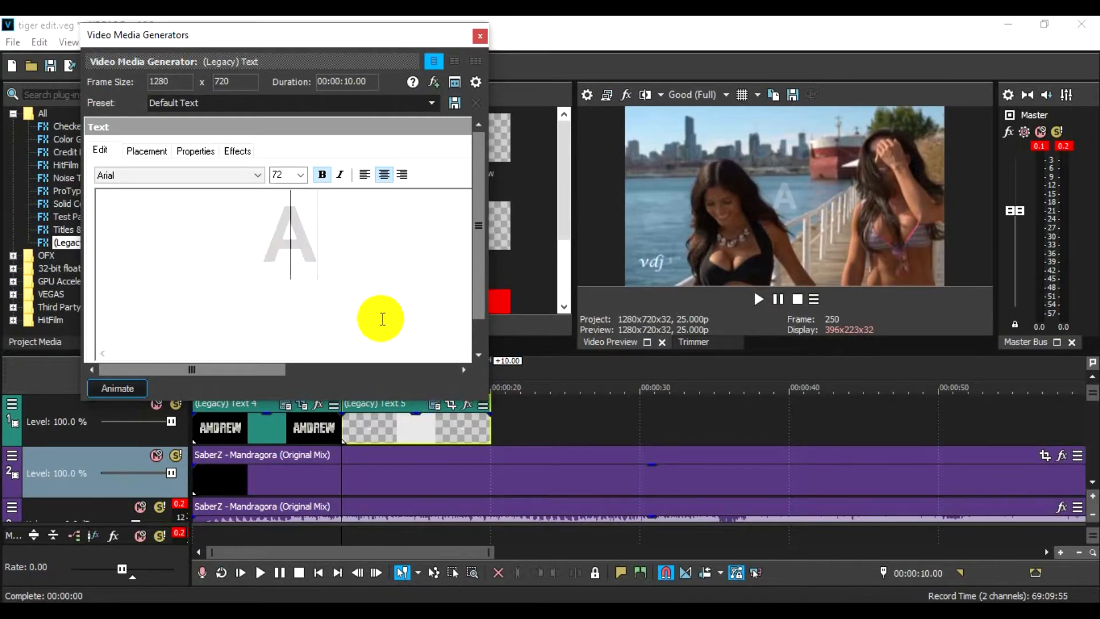
type("N")
key("BackSpace")
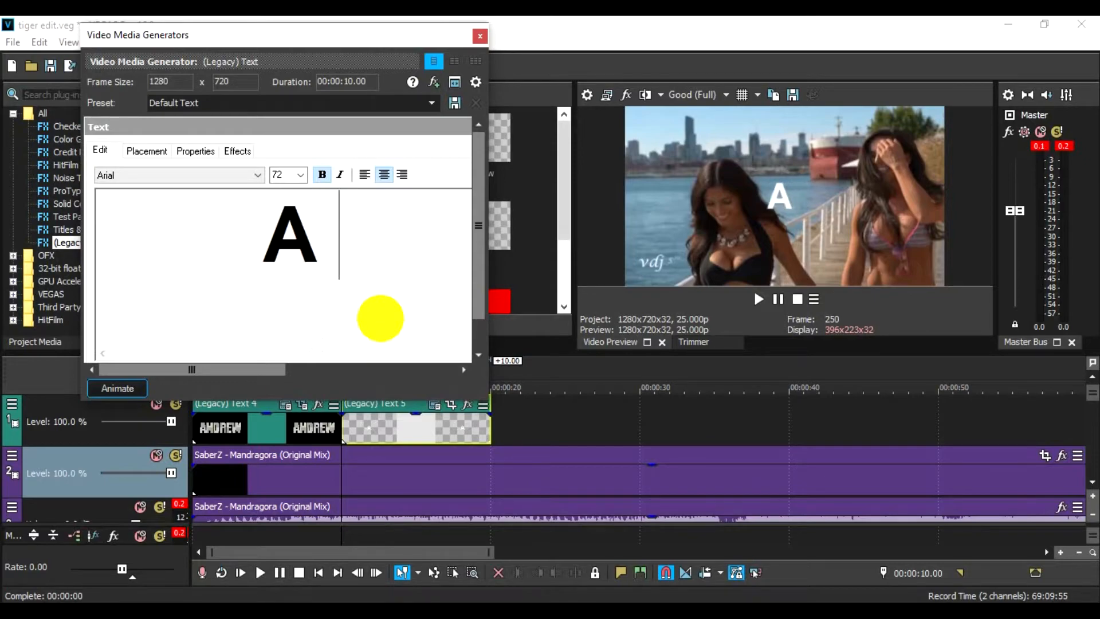
type("n")
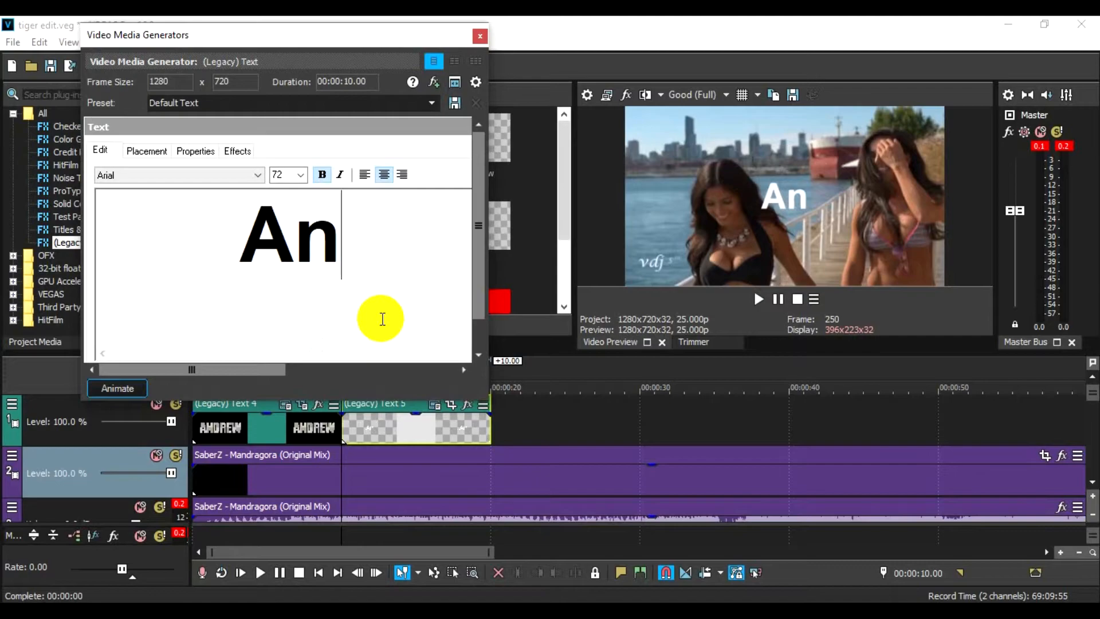
type(" Drew")
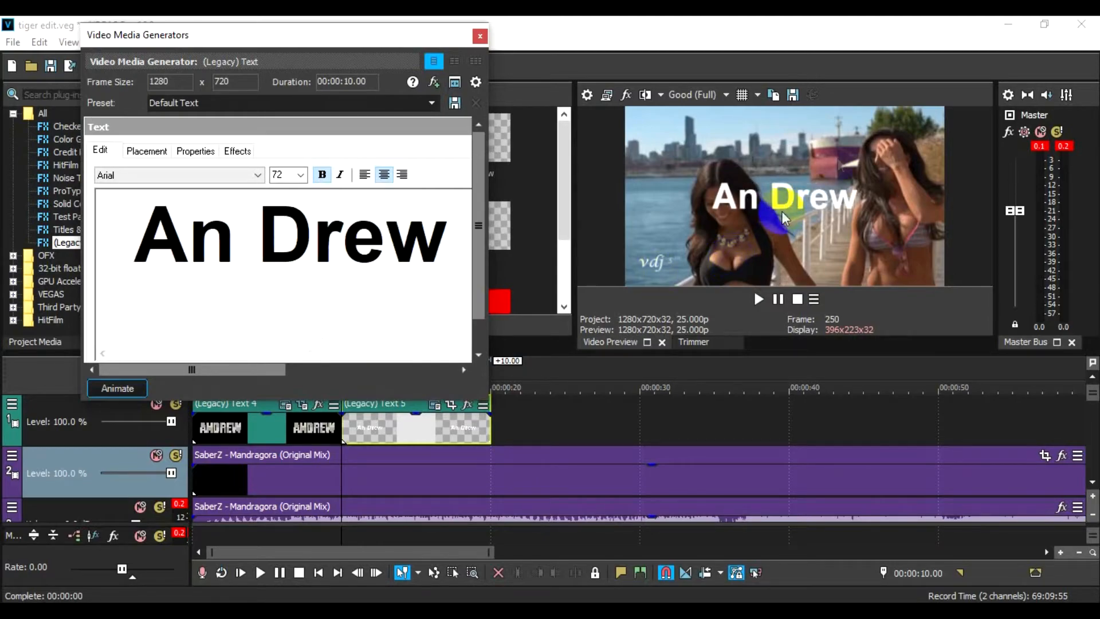
Step: Reduce the new title's font size to 36
left_click(301, 174)
left_click(290, 315)
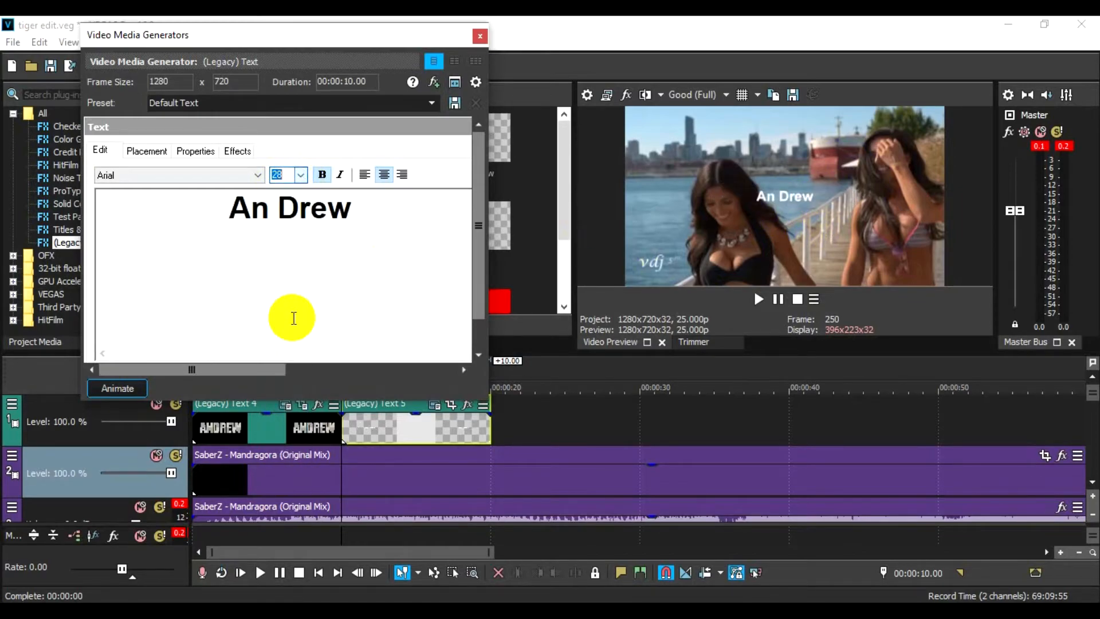
left_click(300, 175)
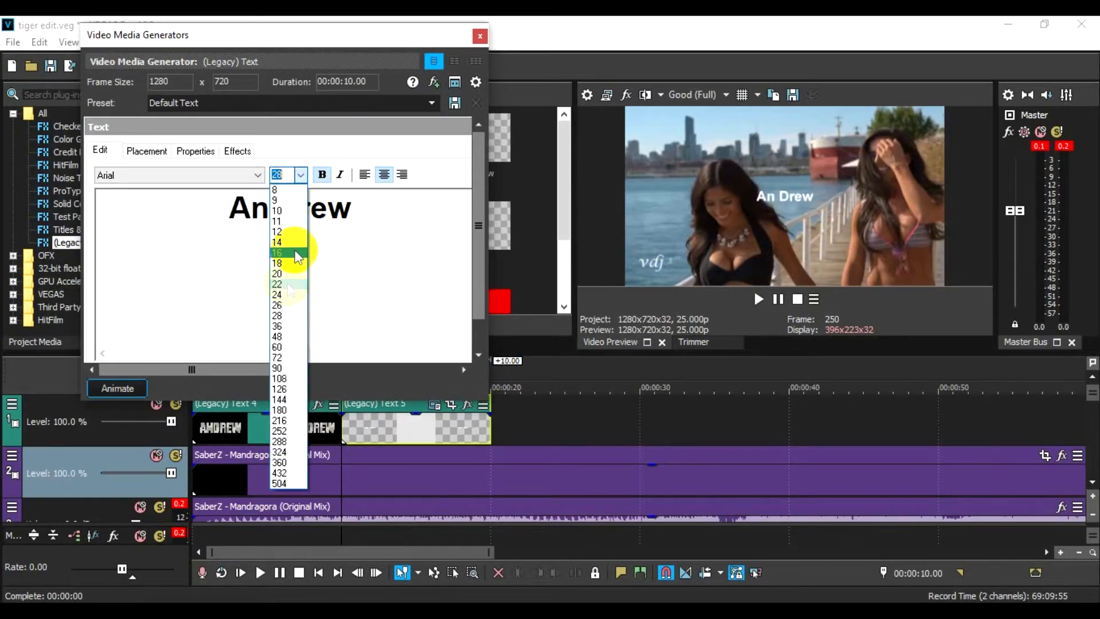
left_click(283, 326)
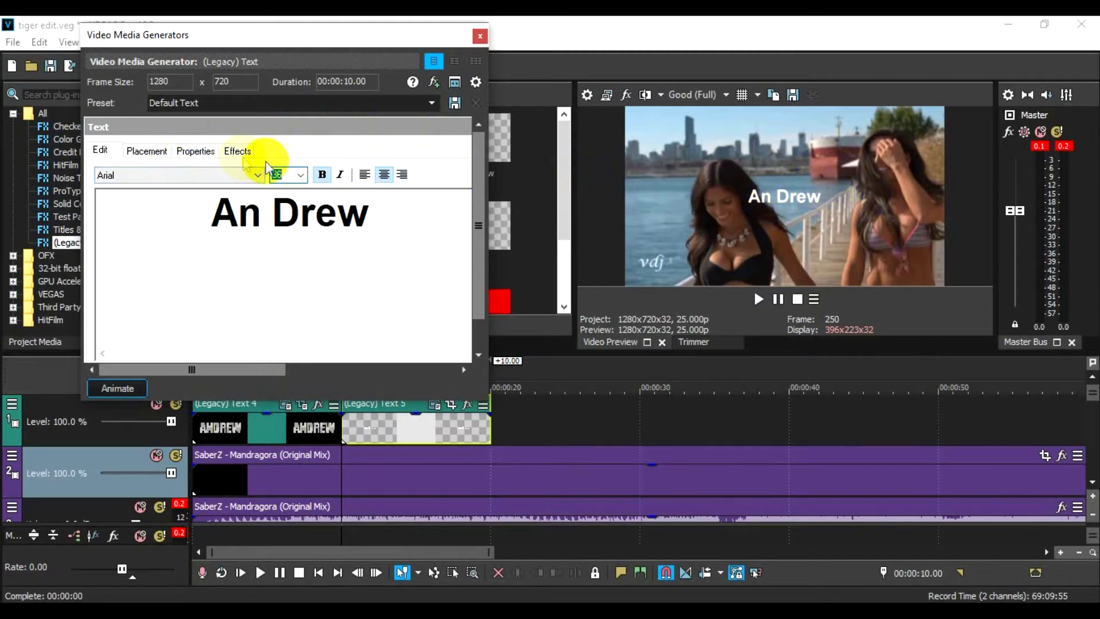
Step: Set the new title's text color to light yellow, R 255, G 234, B 121, and close its settings
left_click(208, 153)
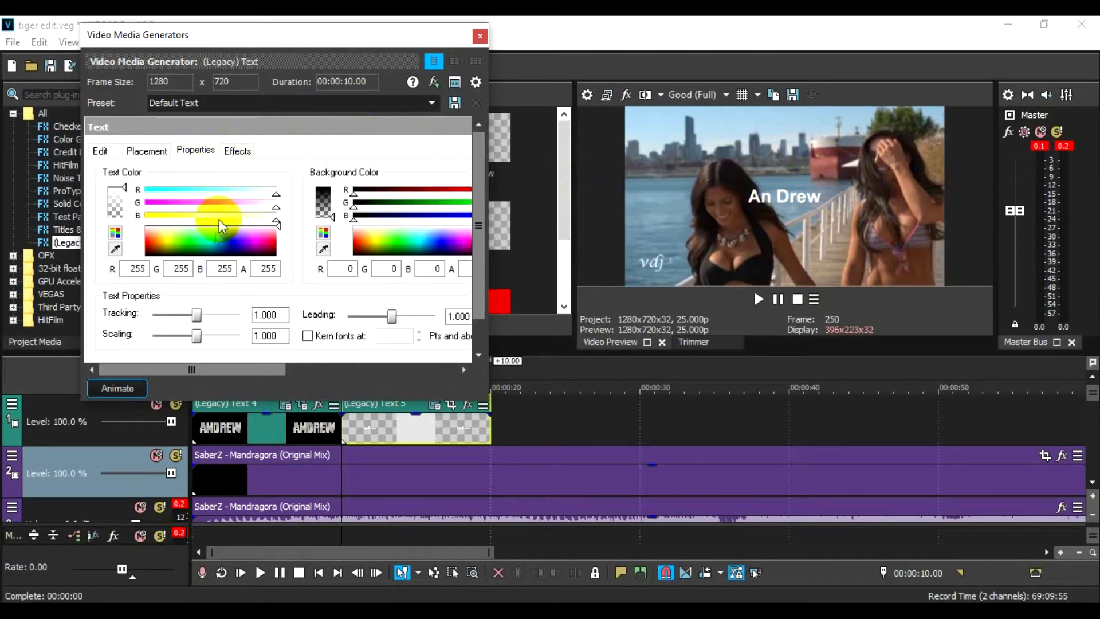
left_click(162, 246)
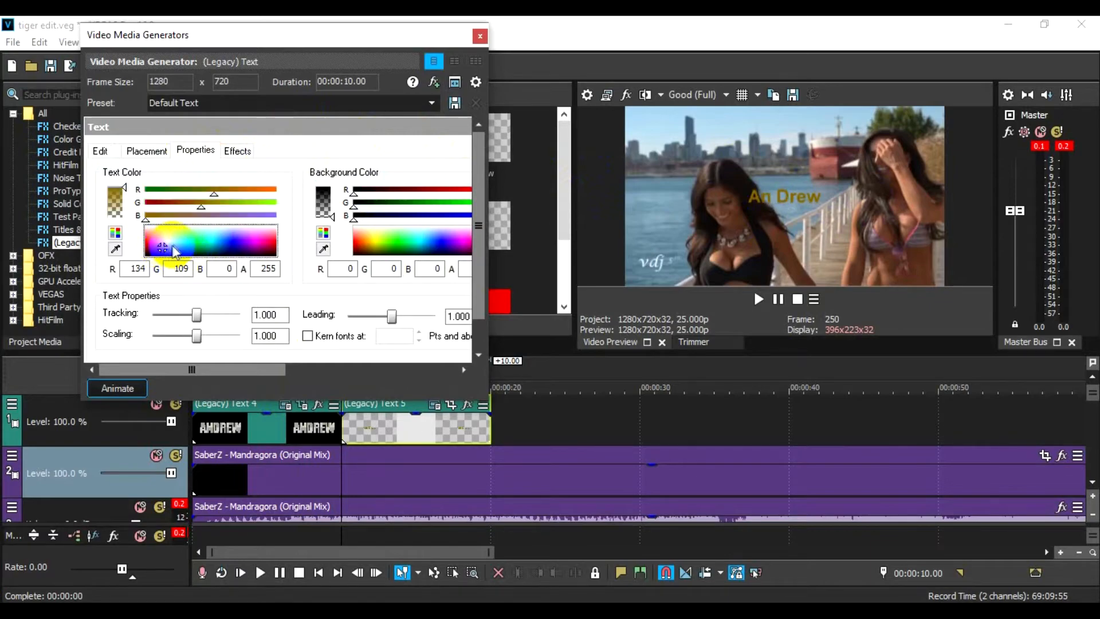
mouse_move(173, 251)
left_mouse_down()
mouse_move(201, 253)
mouse_move(171, 242)
left_mouse_up()
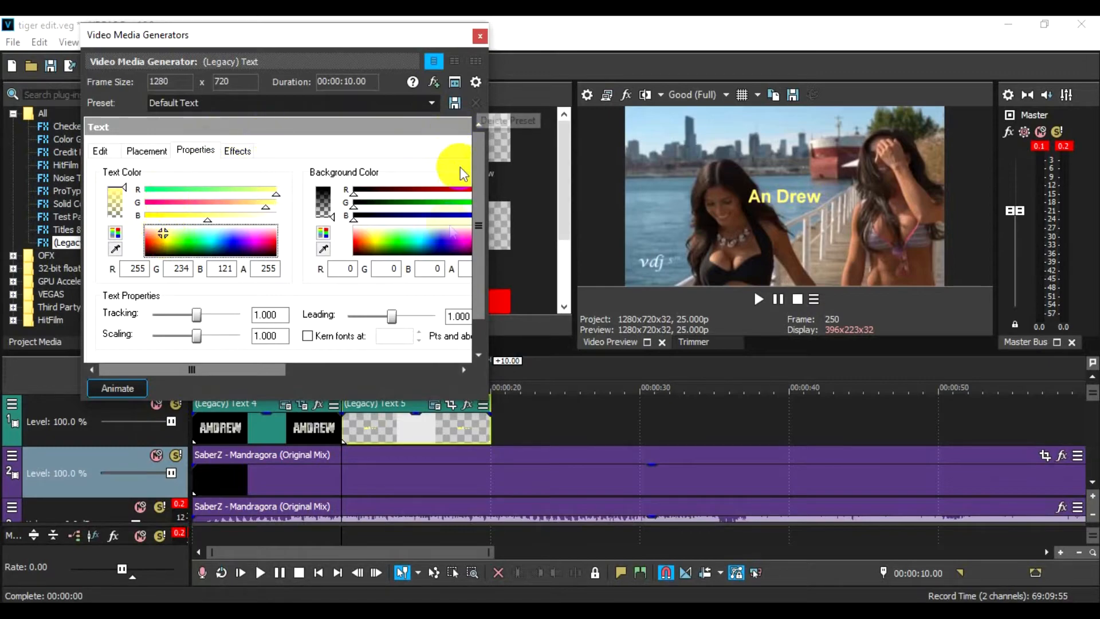
left_click(480, 36)
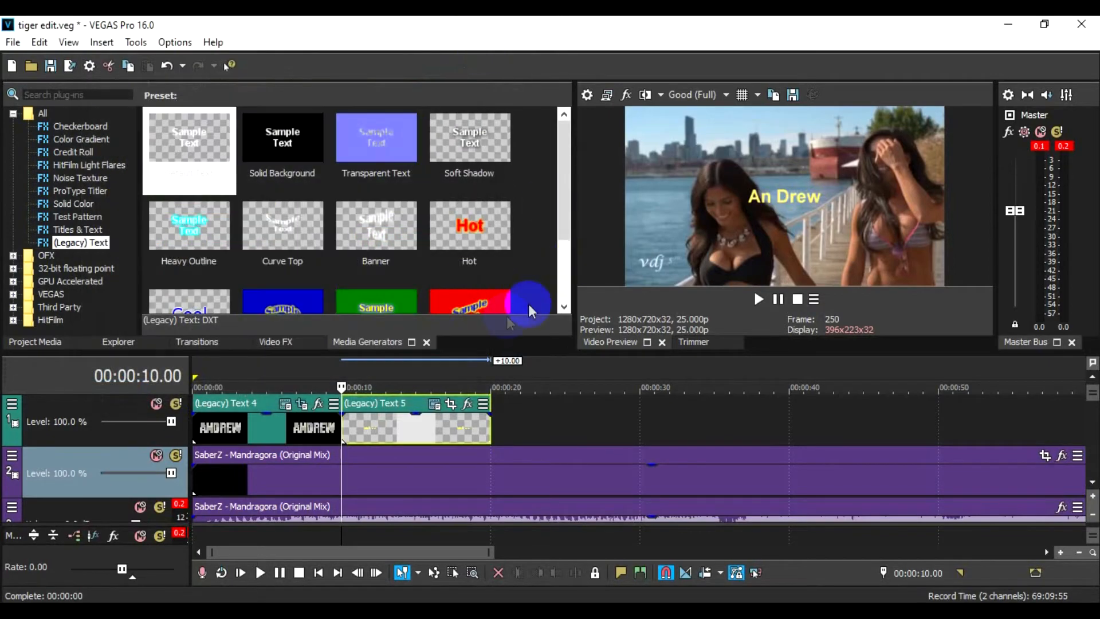
left_click(449, 405)
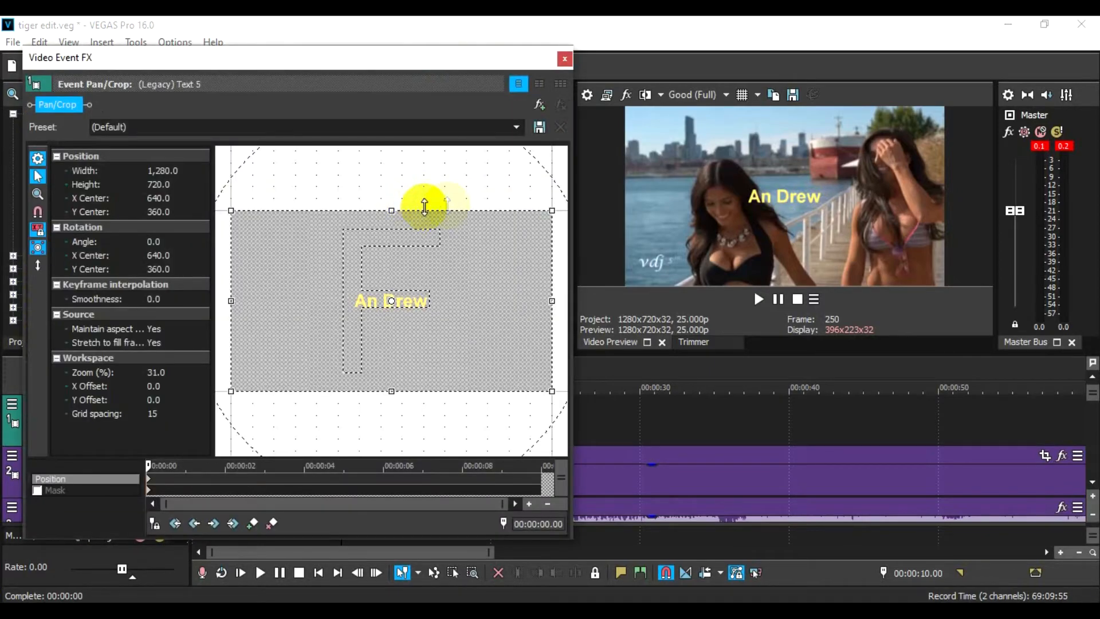
left_click(565, 59)
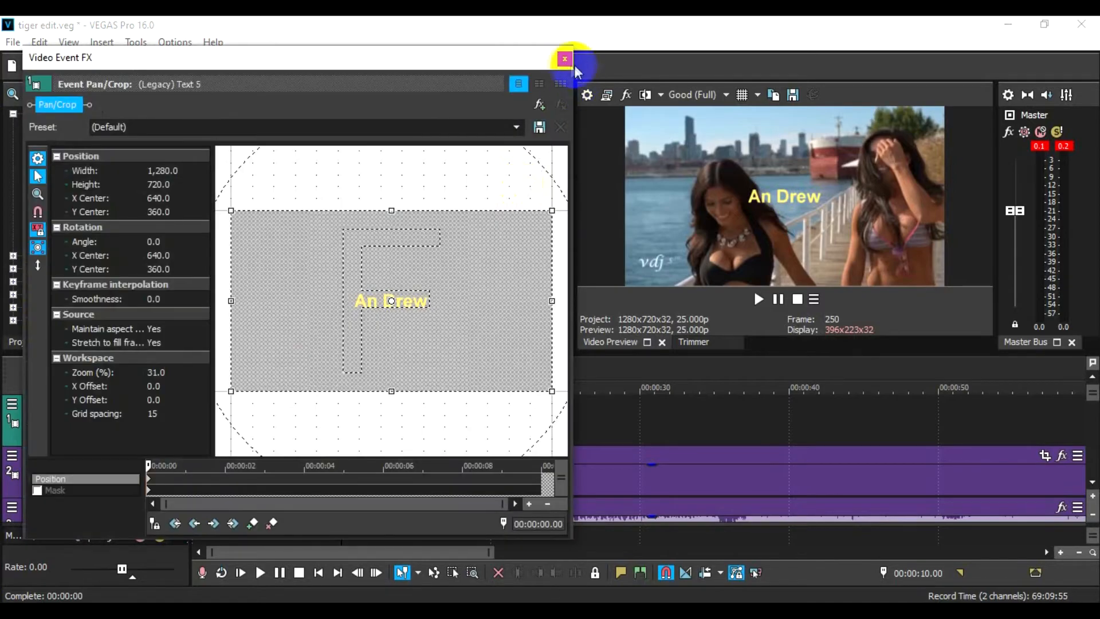
left_click(565, 59)
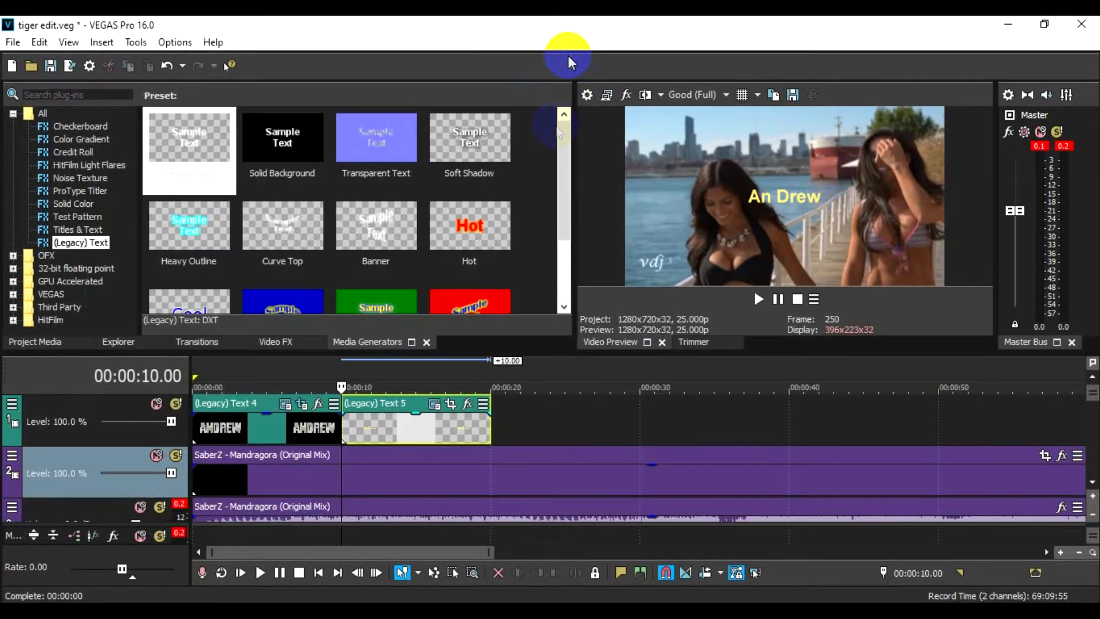
Step: Make the second title's background fully opaque and dark blue, R 36, G 0, B 134, and close its settings
left_click(417, 405)
left_click(438, 405)
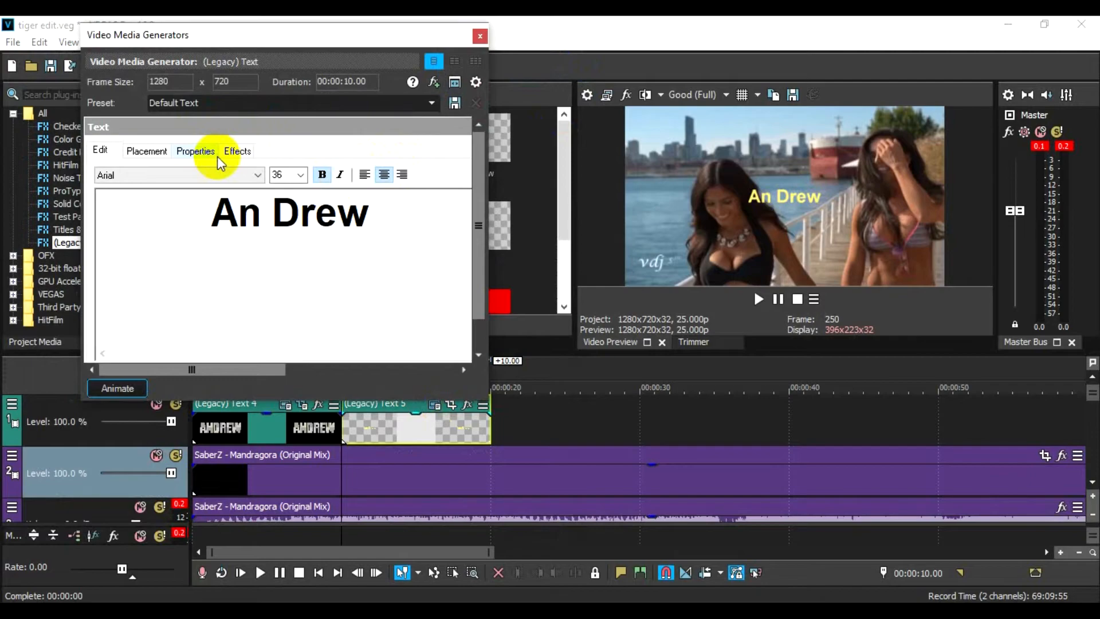
left_click(237, 150)
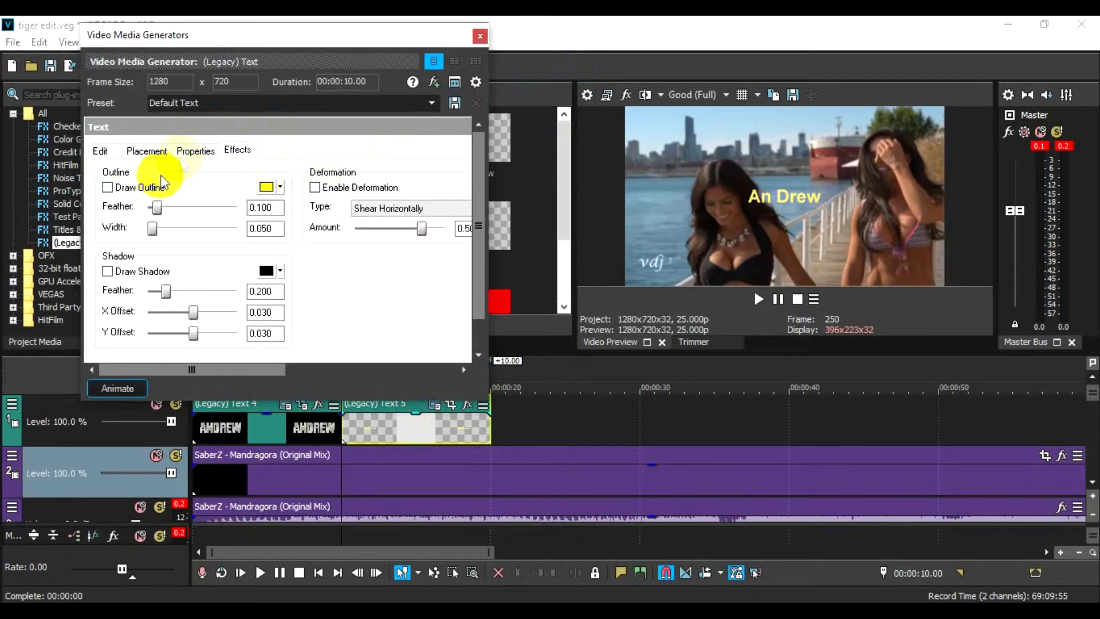
left_click(195, 150)
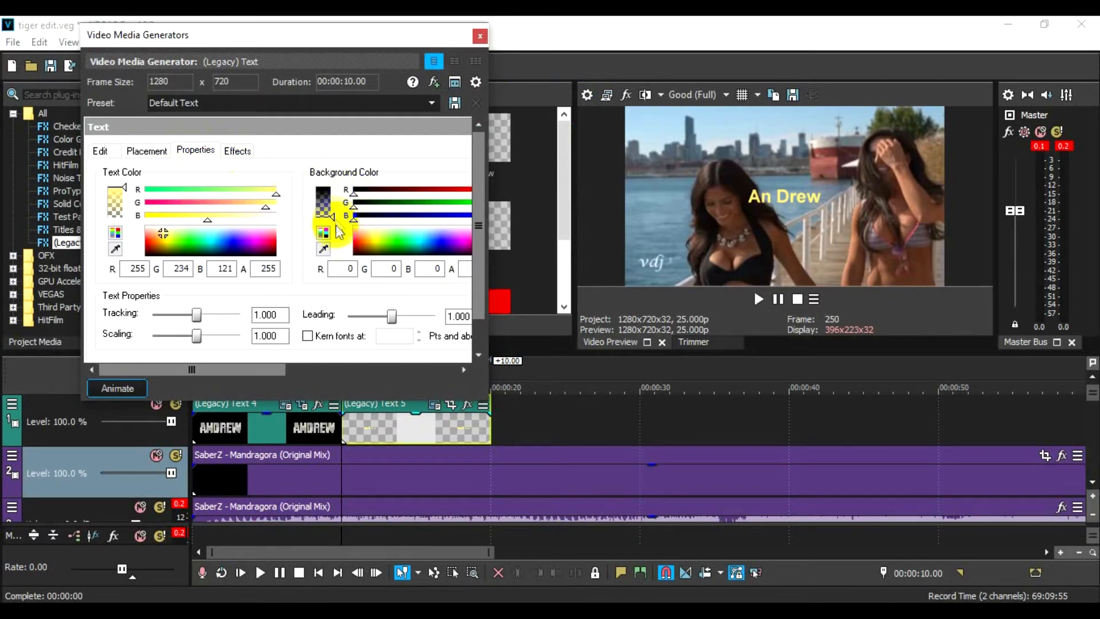
left_click_drag(334, 217, 337, 191)
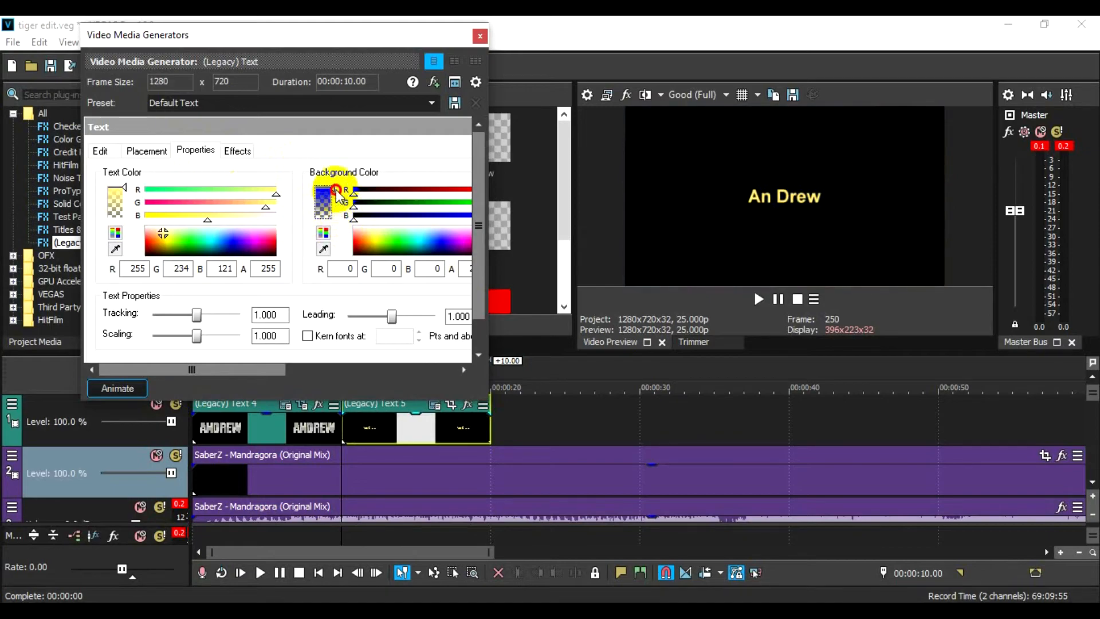
mouse_move(378, 241)
left_mouse_down()
mouse_move(434, 255)
mouse_move(440, 243)
mouse_move(438, 252)
left_mouse_up()
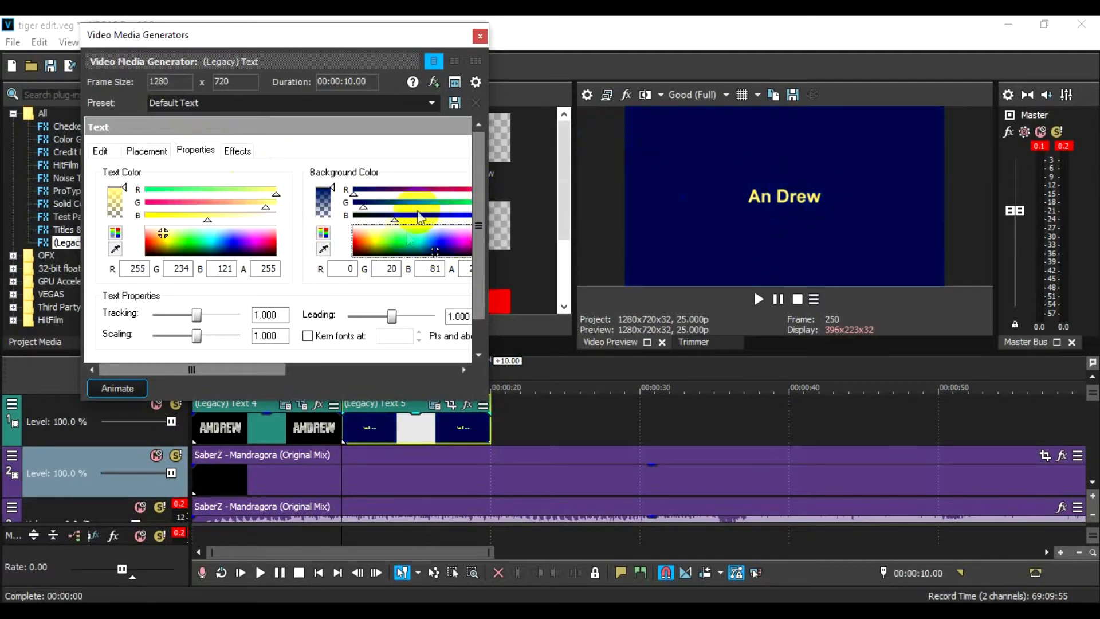
left_click_drag(435, 252, 440, 240)
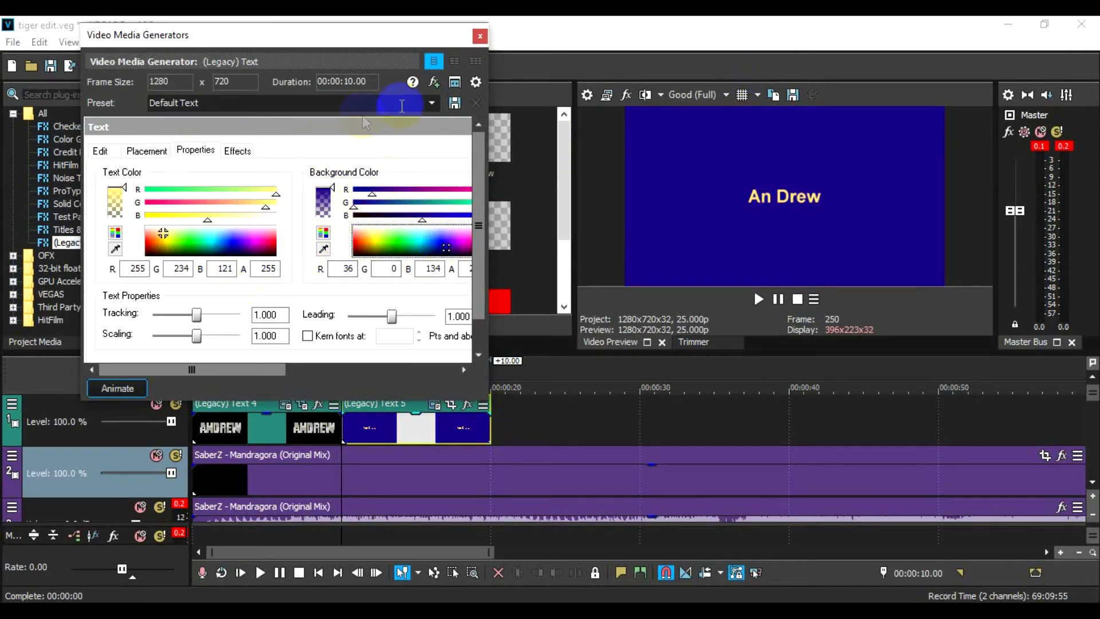
left_click(480, 36)
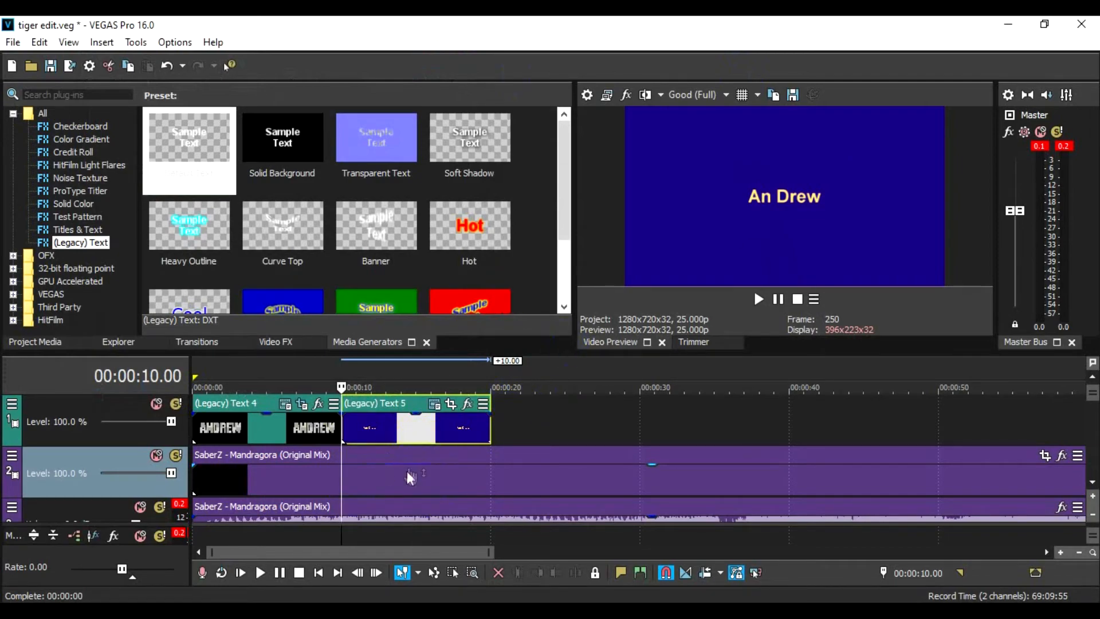
Step: Enable the mask in the second title's Pan/Crop settings, draw a rectangular mask closely around the text, and feather its edges slightly
left_click(451, 405)
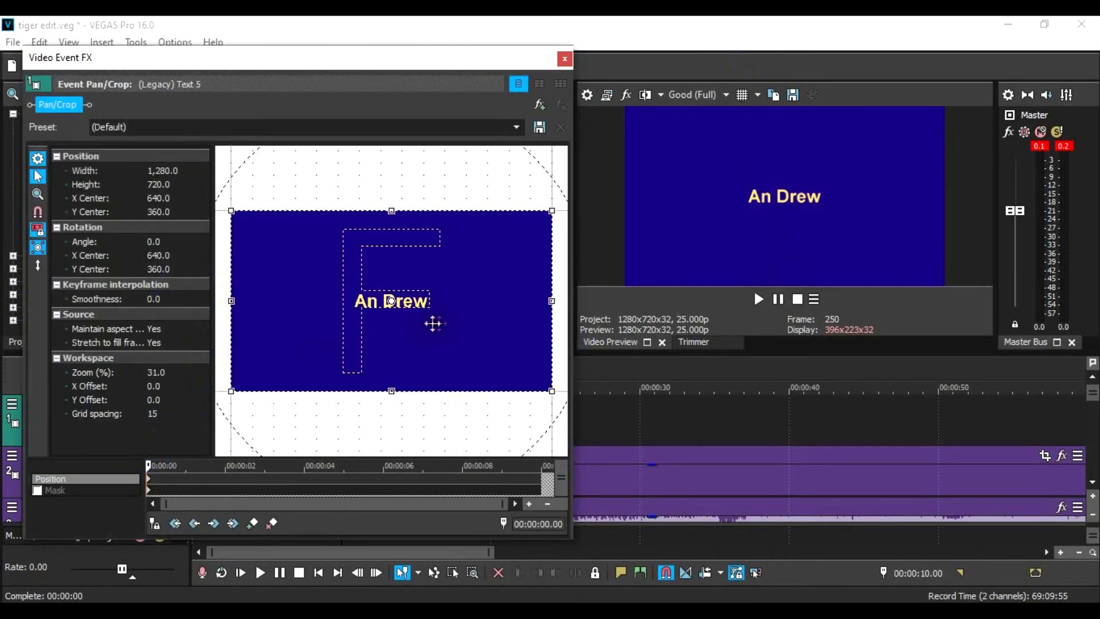
left_click(45, 491)
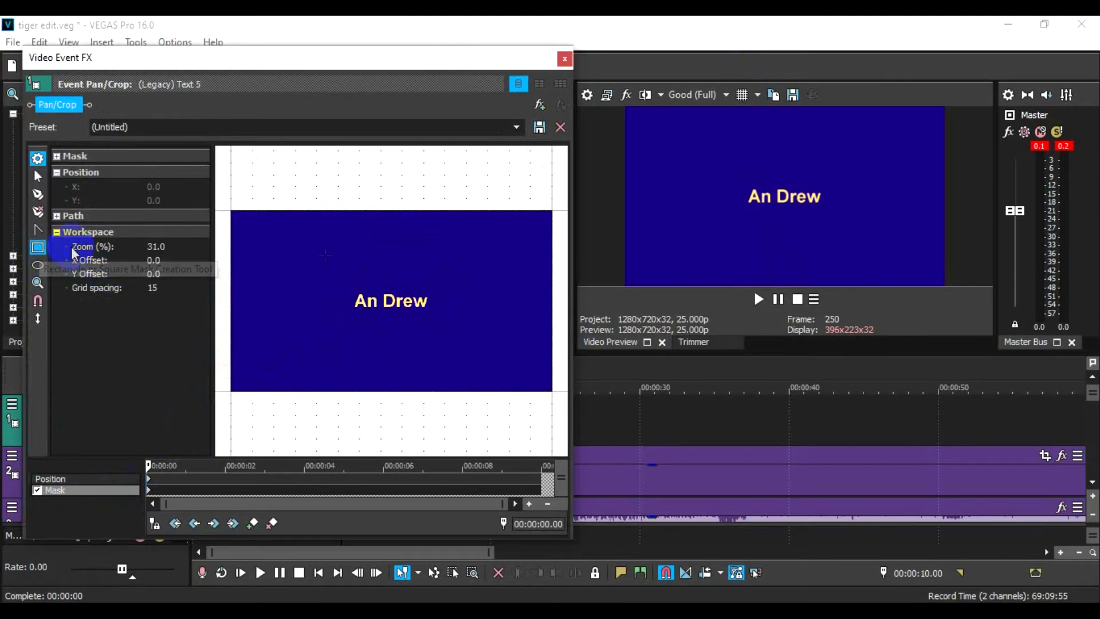
mouse_move(346, 288)
left_mouse_down()
mouse_move(356, 314)
mouse_move(436, 314)
left_mouse_up()
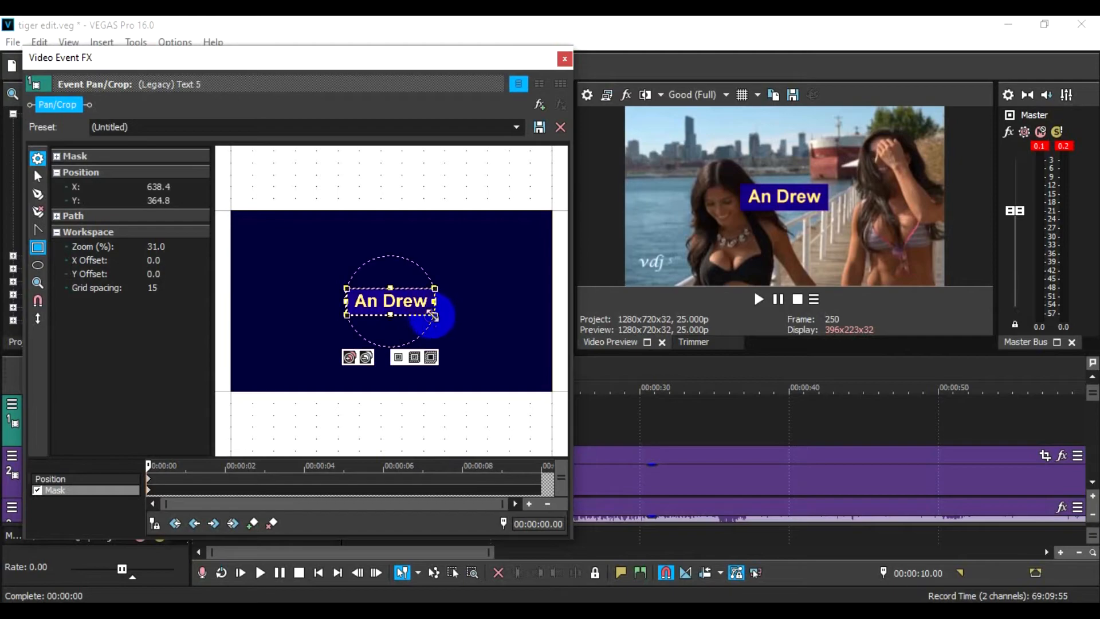
left_click(415, 361)
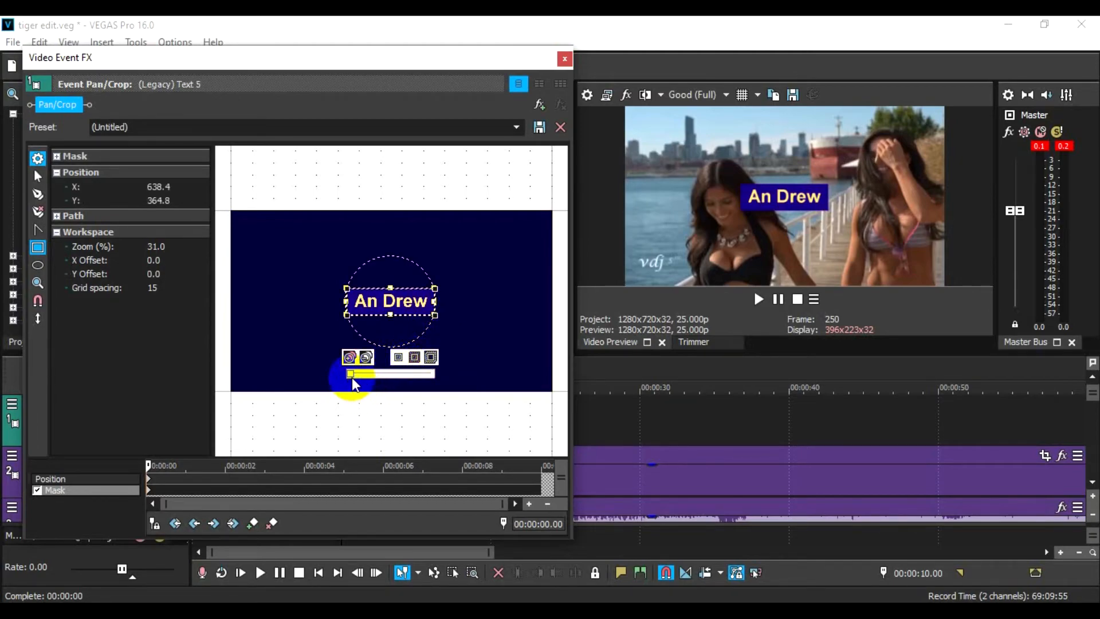
left_click_drag(352, 376, 369, 376)
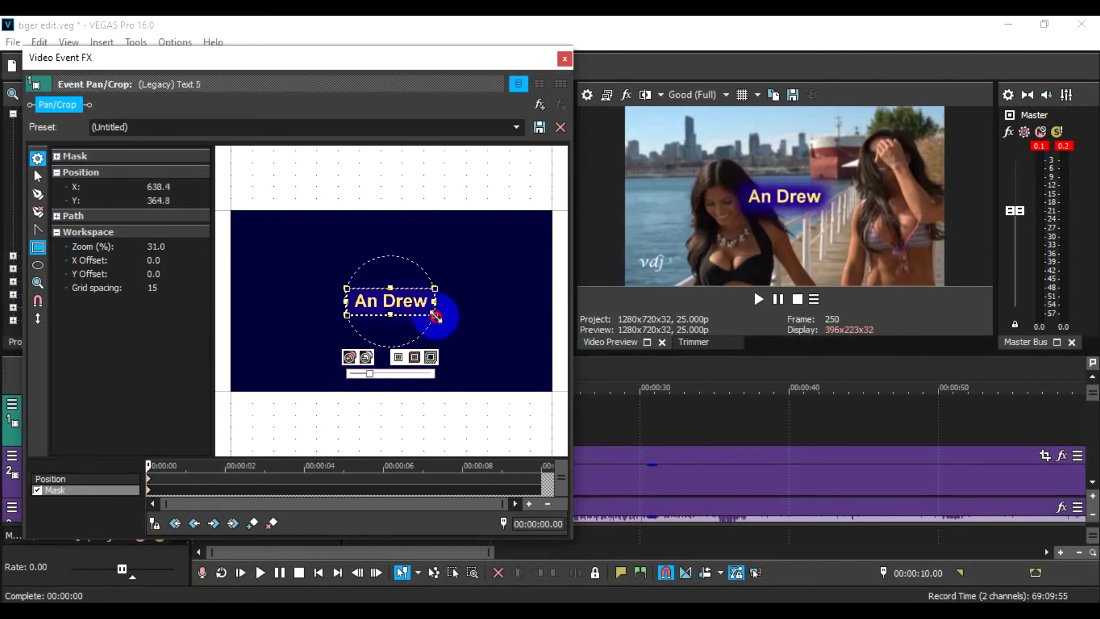
Step: Slightly enlarge the mask and move the second title over the lower-left watermark, at about X Center 1,071.7 and Y Center 95.8, closing Pan/Crop
left_click_drag(436, 314, 404, 290)
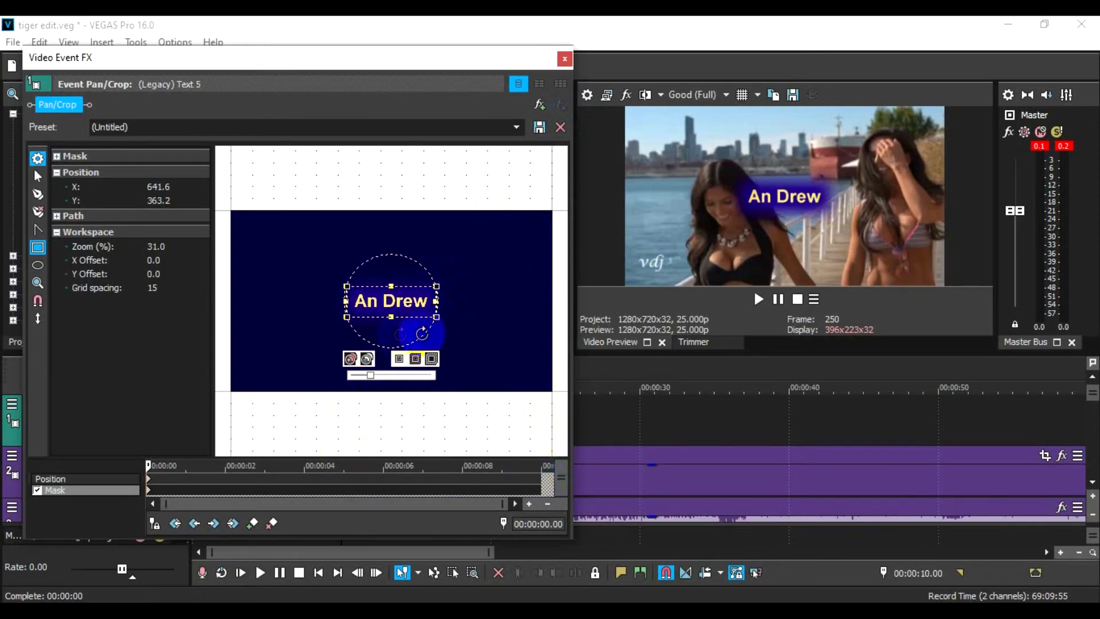
left_click(89, 478)
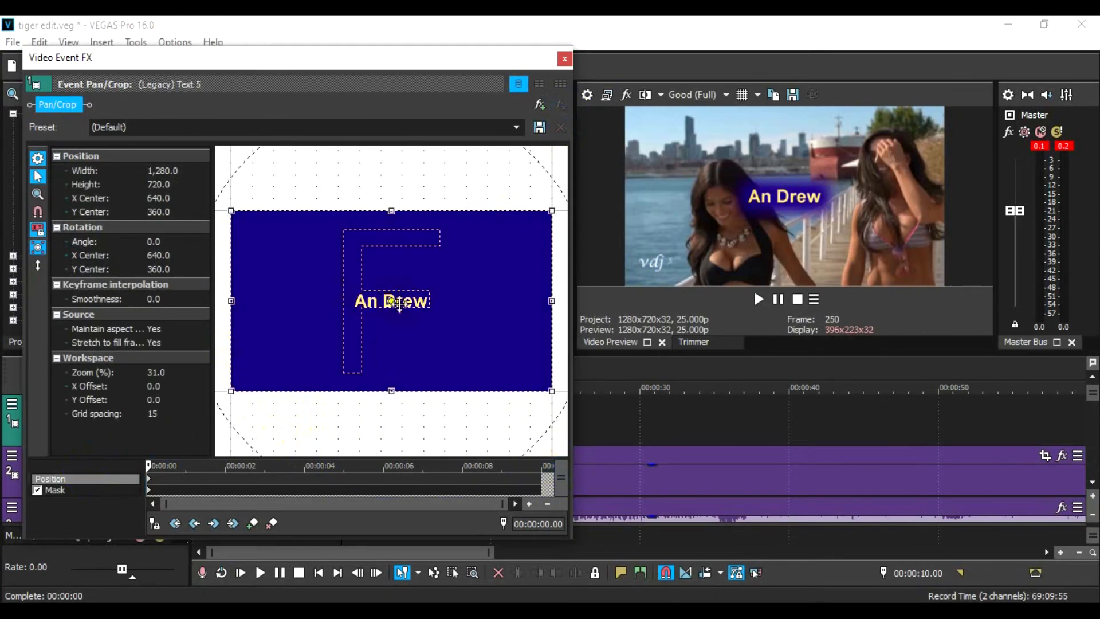
left_click_drag(394, 337, 451, 280)
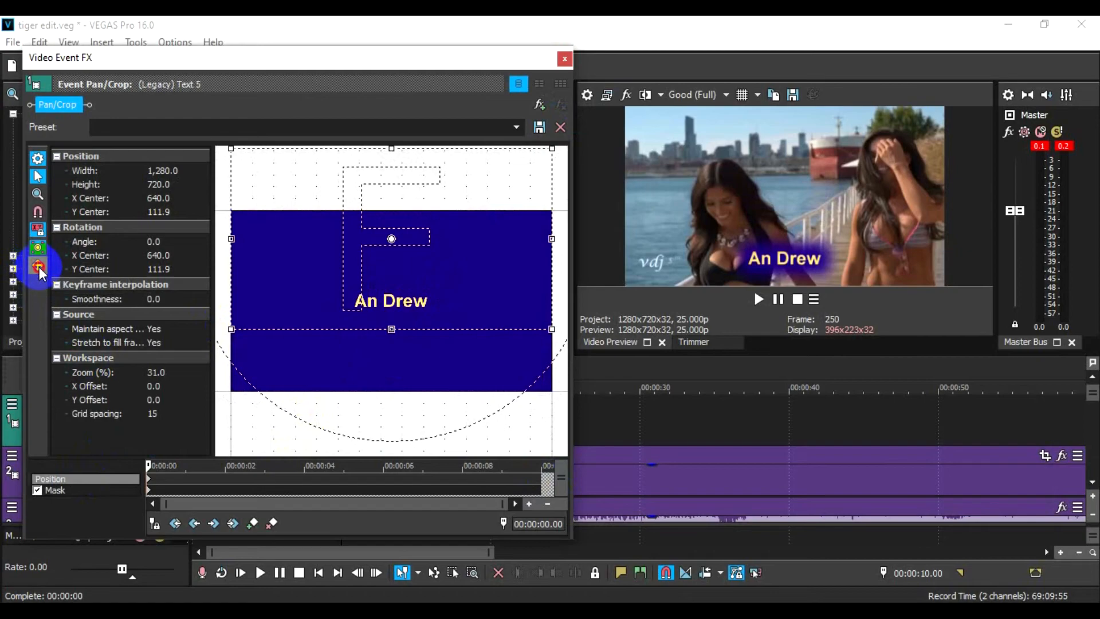
left_click(36, 267)
left_click_drag(315, 297, 415, 279)
left_click(40, 267)
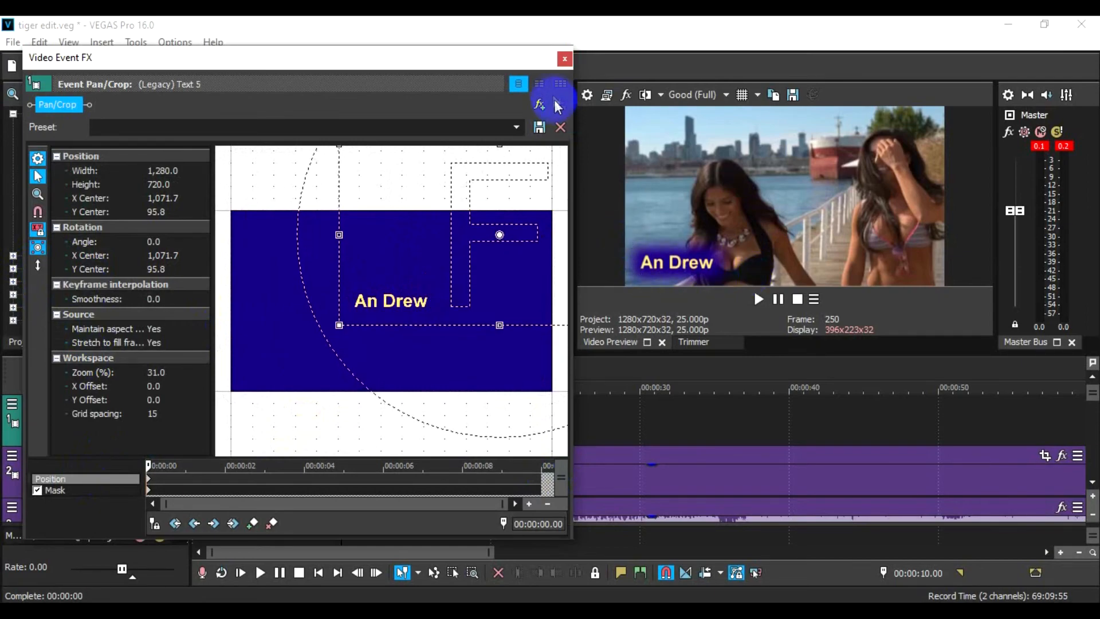
left_click(566, 61)
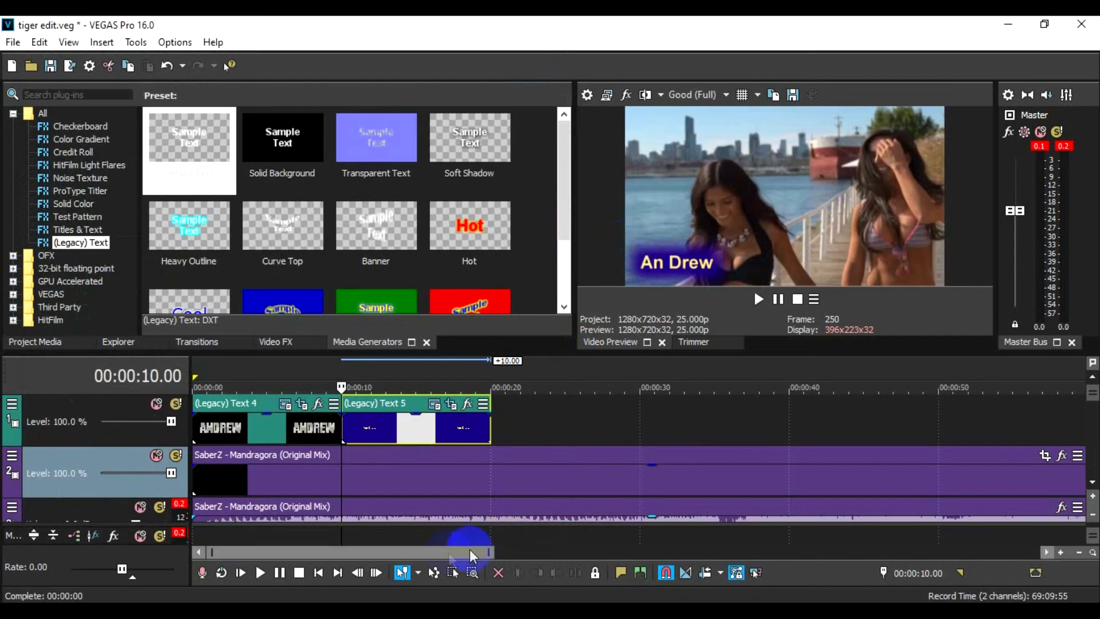
Step: Play the project from the start to preview both titles, pausing just past the end of the second title
scroll(707, 510, "down", 2)
scroll(706, 509, "down", 3)
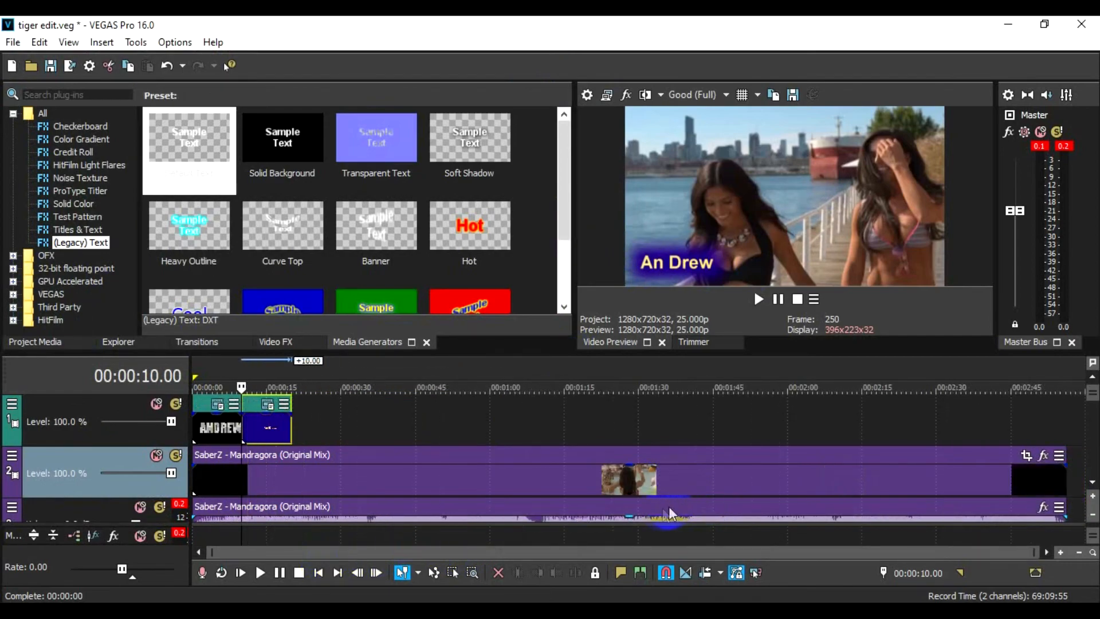
left_click(240, 573)
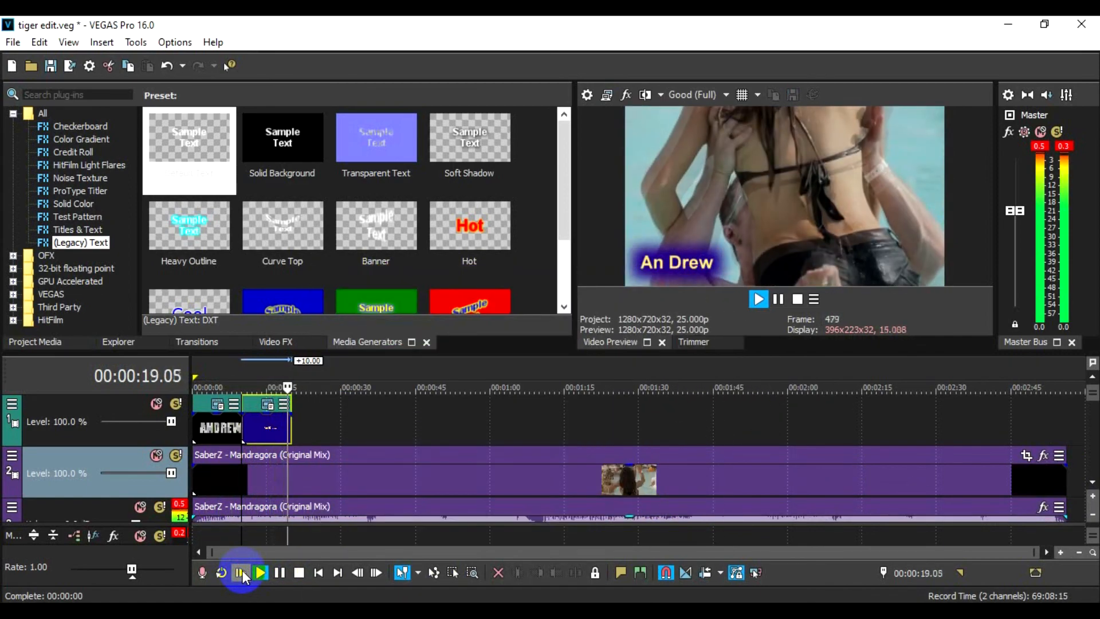
key("Return")
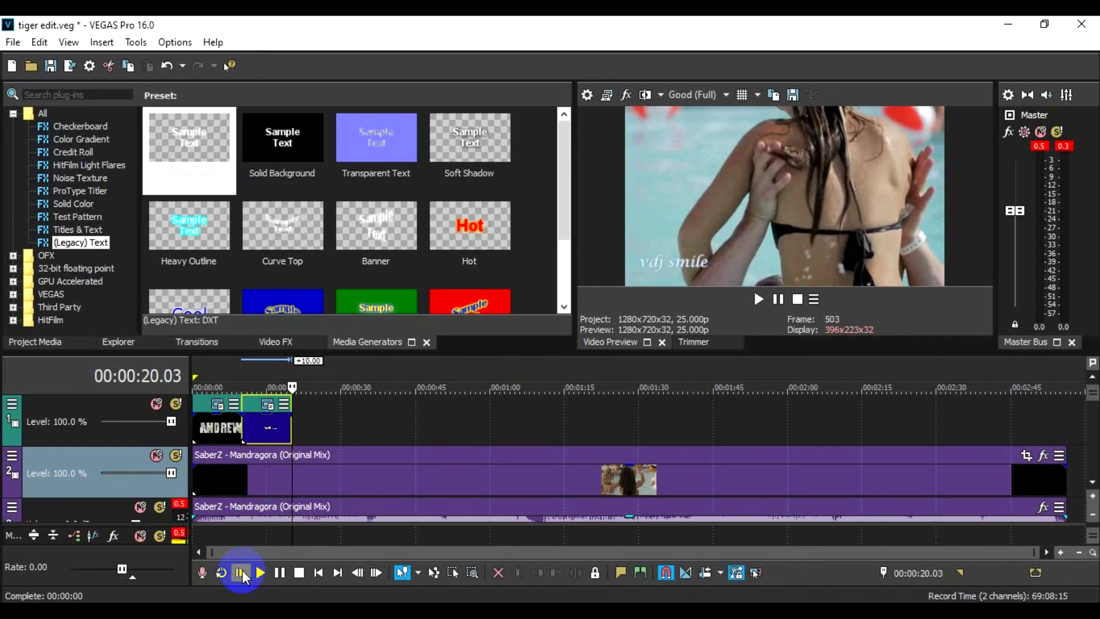